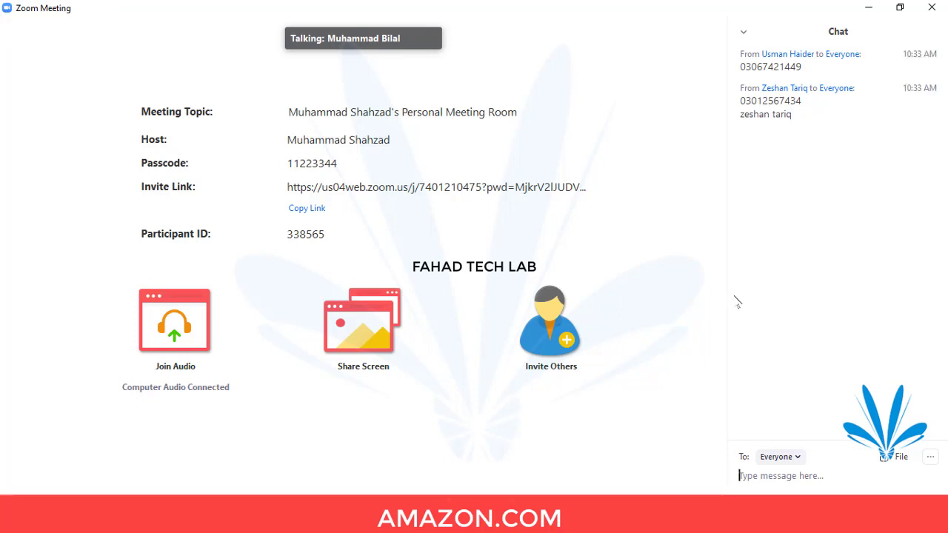
Step: Close the chat panel of the meeting window
left_click(743, 32)
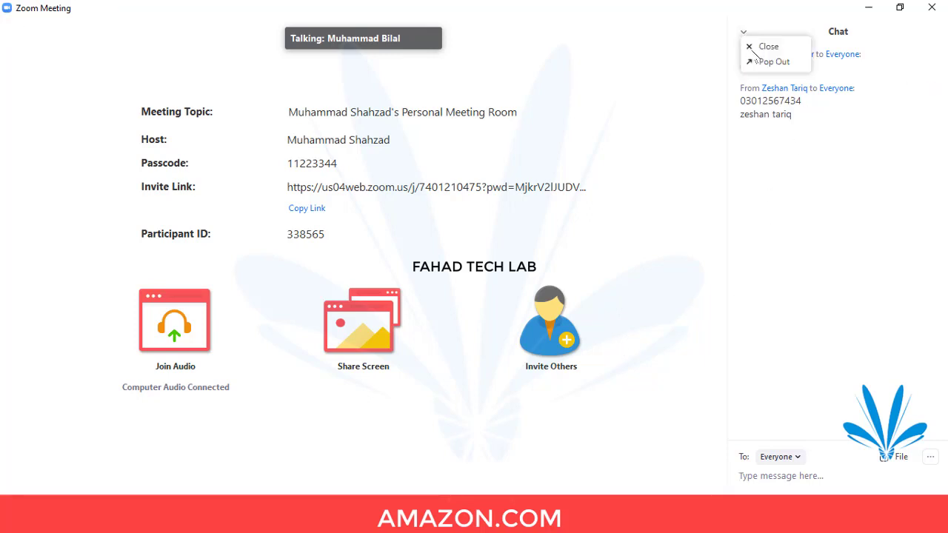
left_click(768, 47)
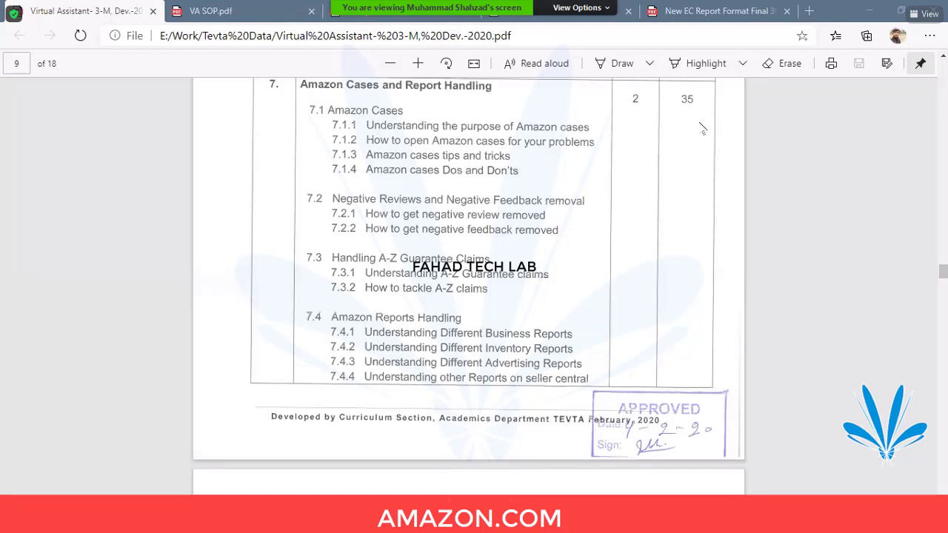
Step: Switch to Chrome, open sellercentral.amazon.com and log in to the seller account
mouse_move(289, 518)
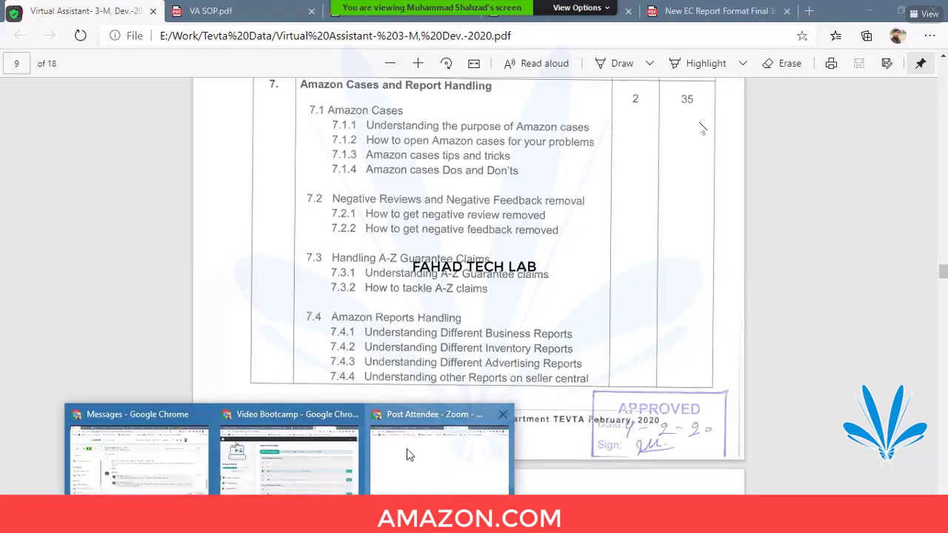
left_click(440, 451)
left_click(685, 12)
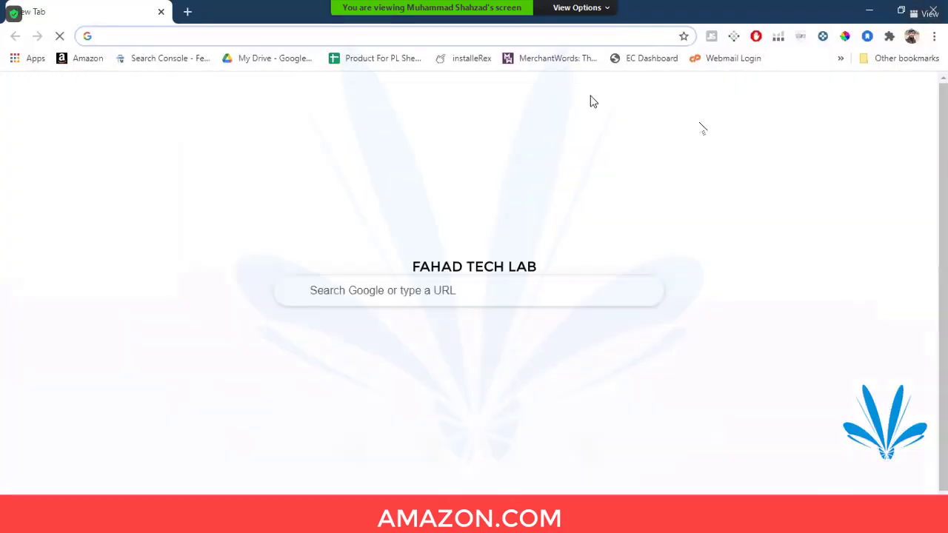
type("sel")
key("Return")
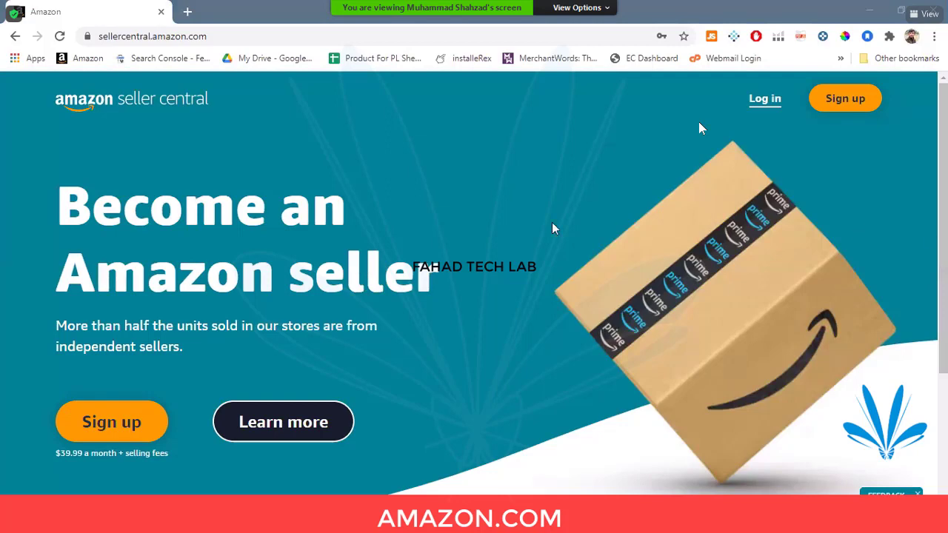
left_click(768, 103)
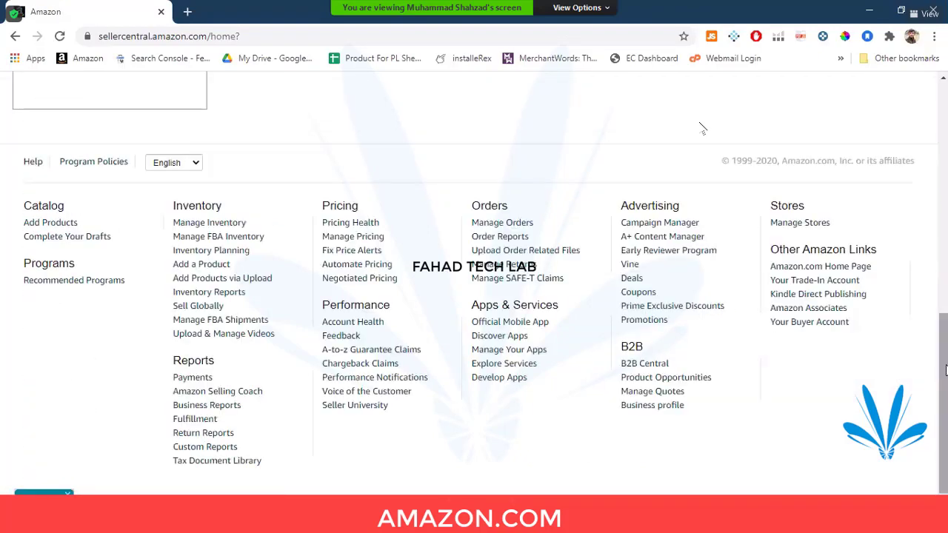
Step: Look over the Seller Central home page and open the Help hub
left_click_drag(944, 370, 943, 217)
scroll(703, 128, "up", 2)
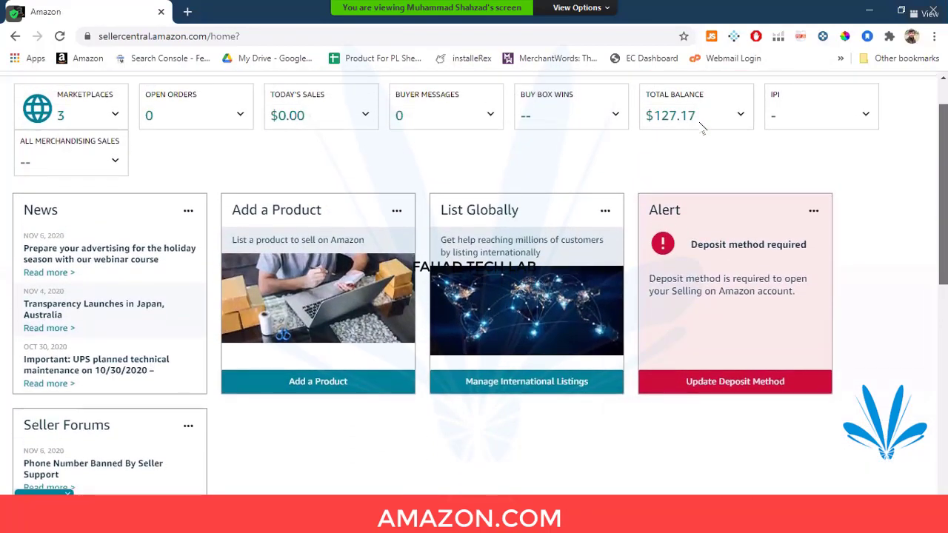
scroll(702, 128, "up", 1)
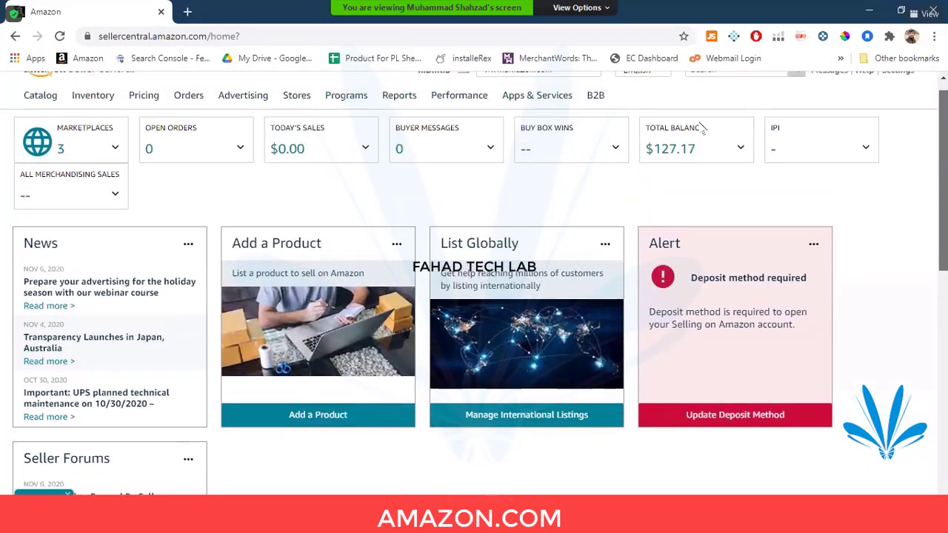
scroll(703, 128, "up", 1)
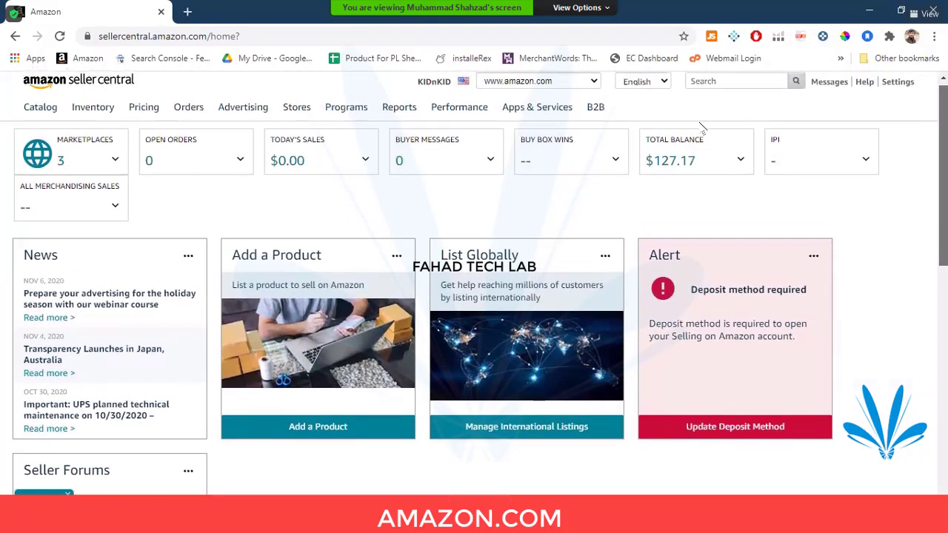
left_click(863, 83)
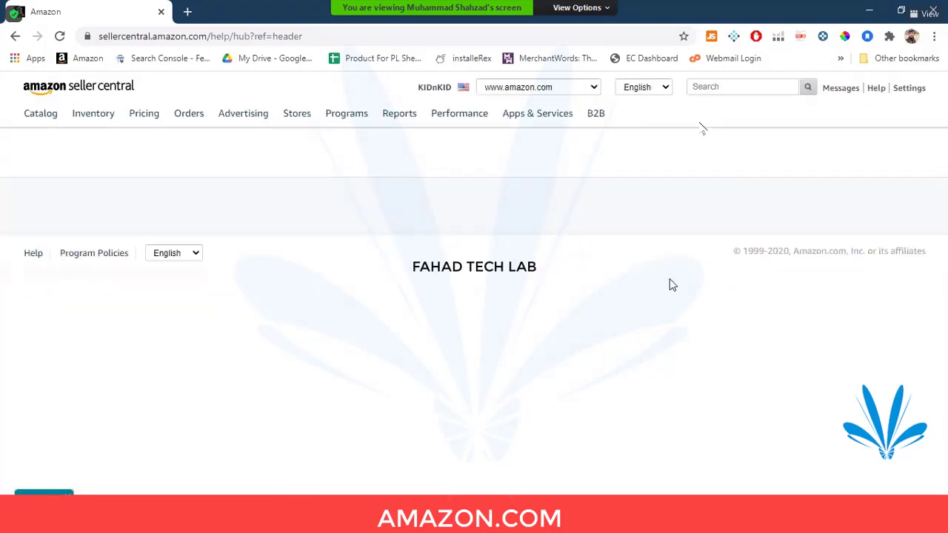
Step: Get support from the Help hub for Selling on Amazon and place the cursor in the issue description
scroll(671, 281, "down", 2)
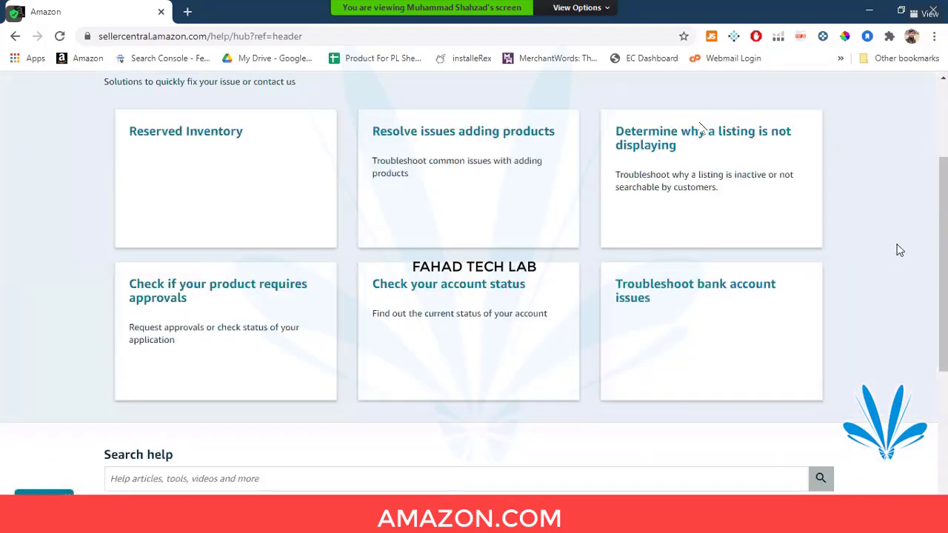
left_click_drag(941, 248, 937, 222)
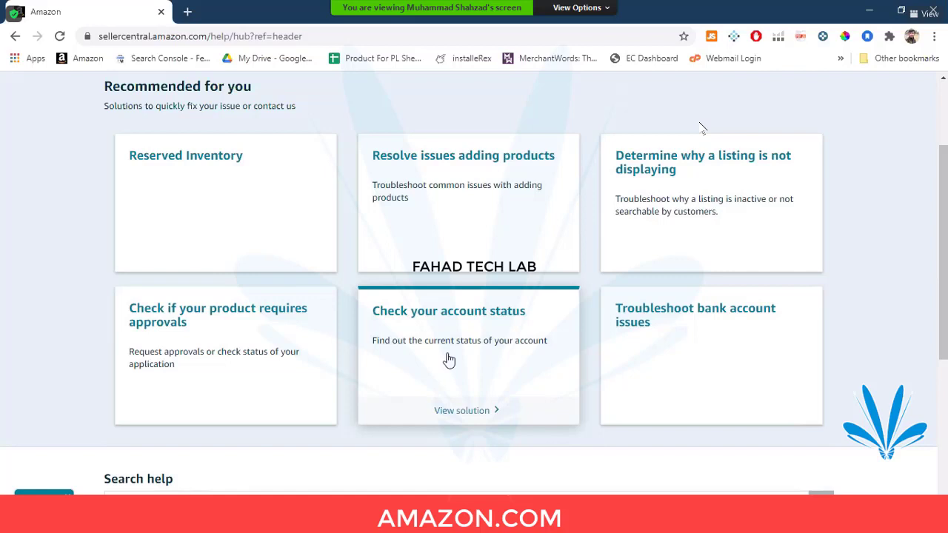
scroll(449, 359, "down", 2)
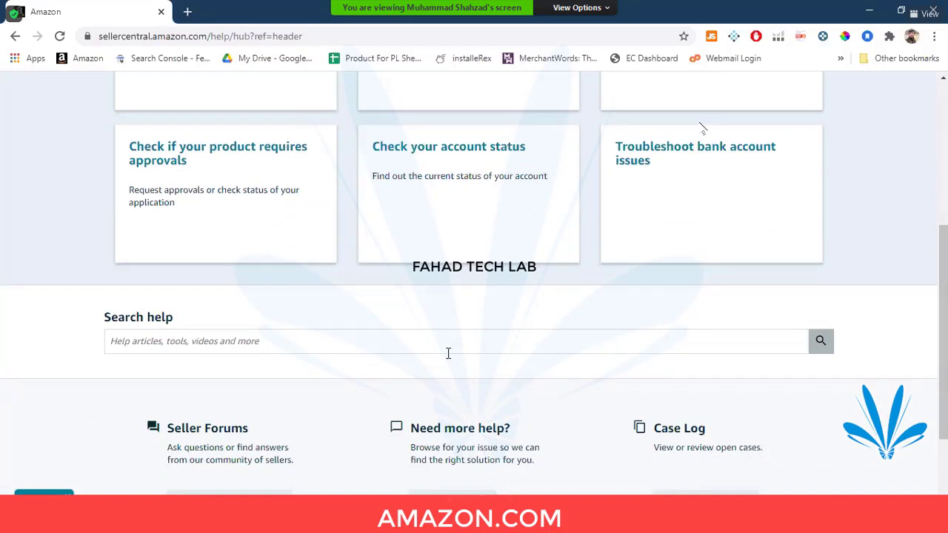
scroll(448, 353, "down", 1)
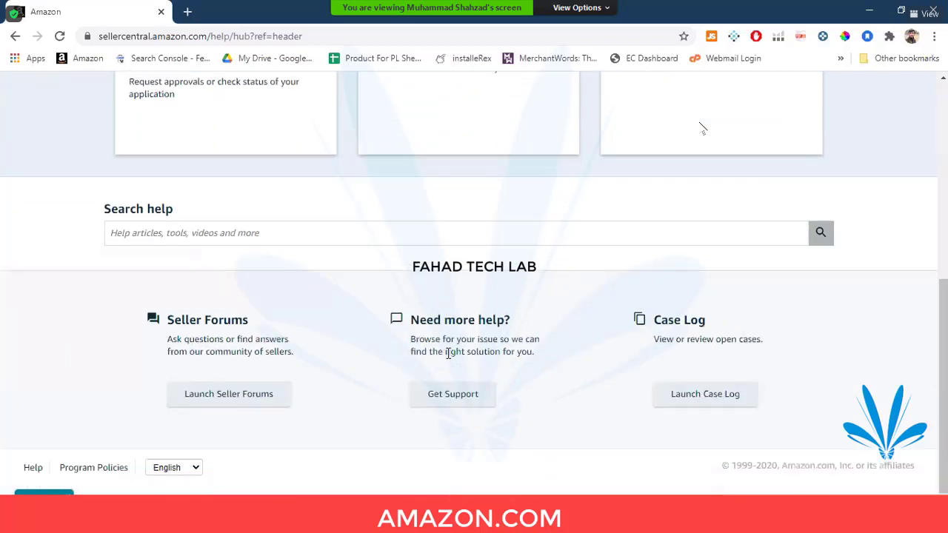
left_click(444, 395)
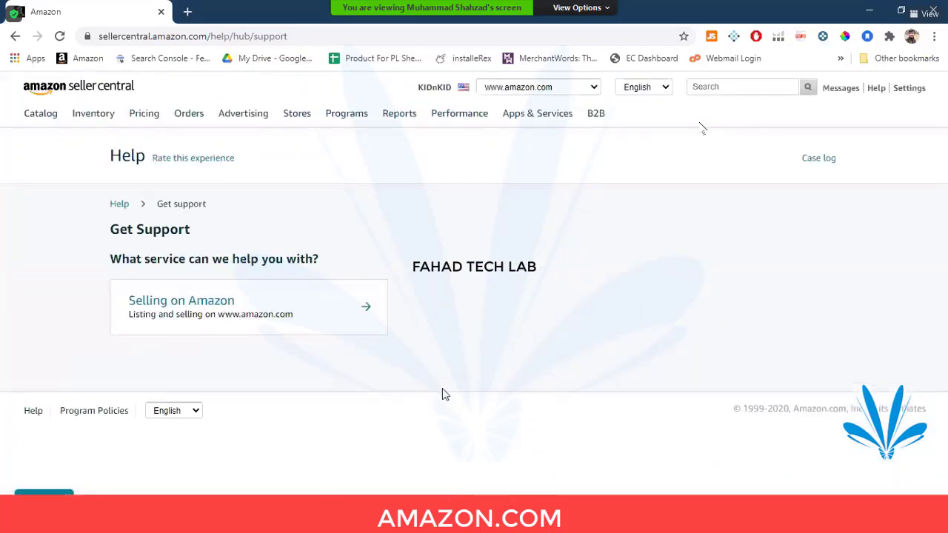
left_click(230, 319)
scroll(241, 314, "down", 2)
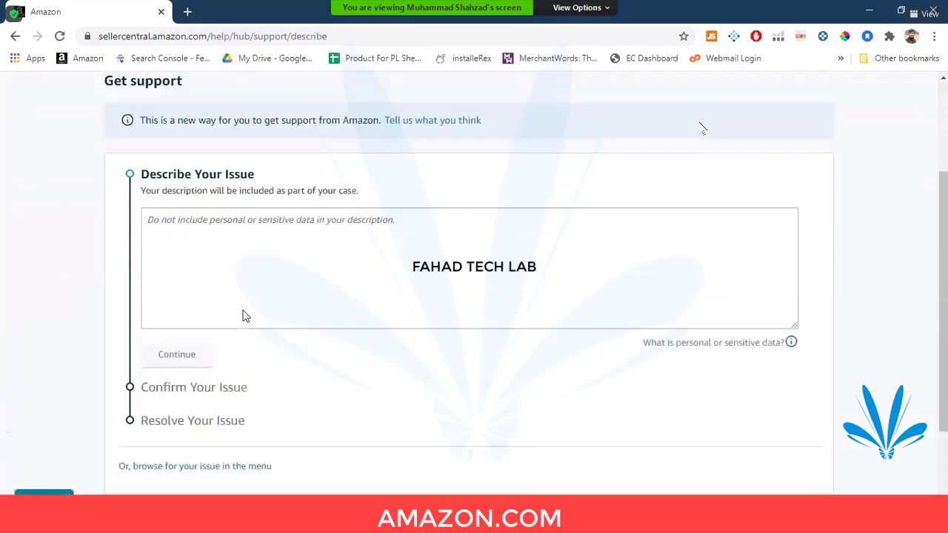
left_click(341, 232)
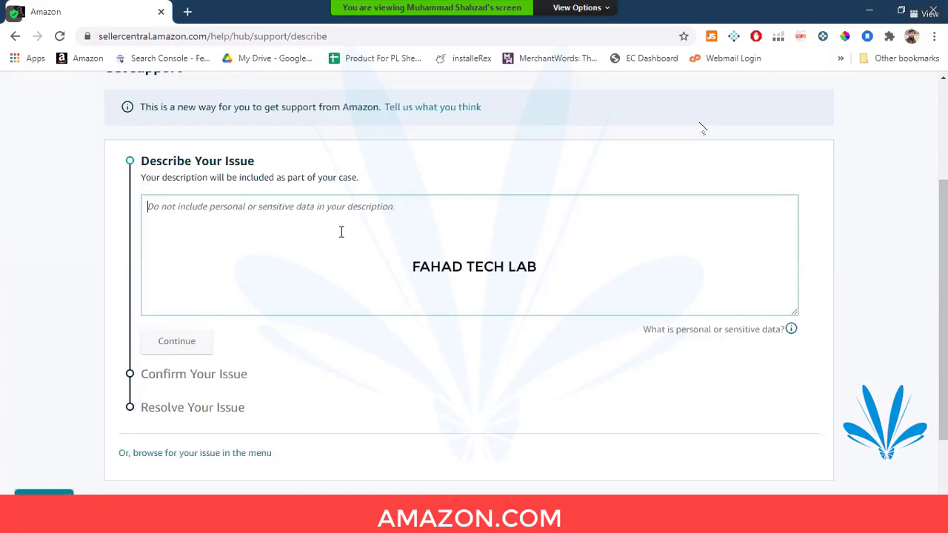
type("account")
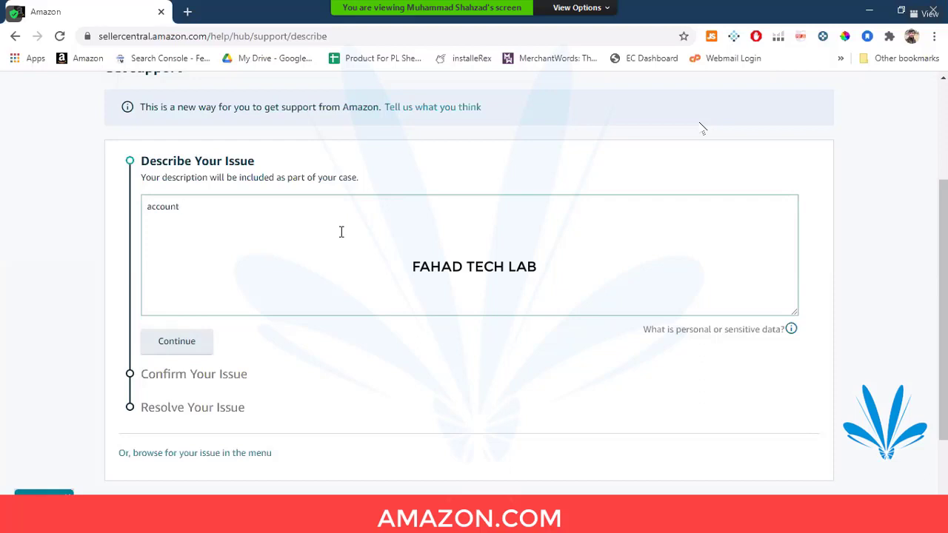
key("BackSpace")
key("BackSpace")
key("BackSpace")
key("BackSpace")
key("BackSpace")
key("BackSpace")
key("BackSpace")
Step: Describe the issue as "professional account fee" and continue to the suggested resolution
type("professional account fee")
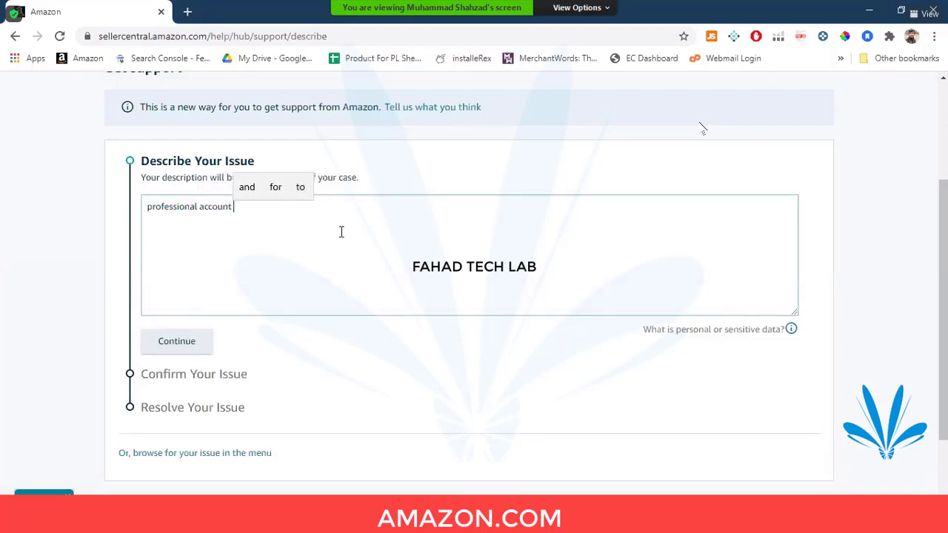
key("Return")
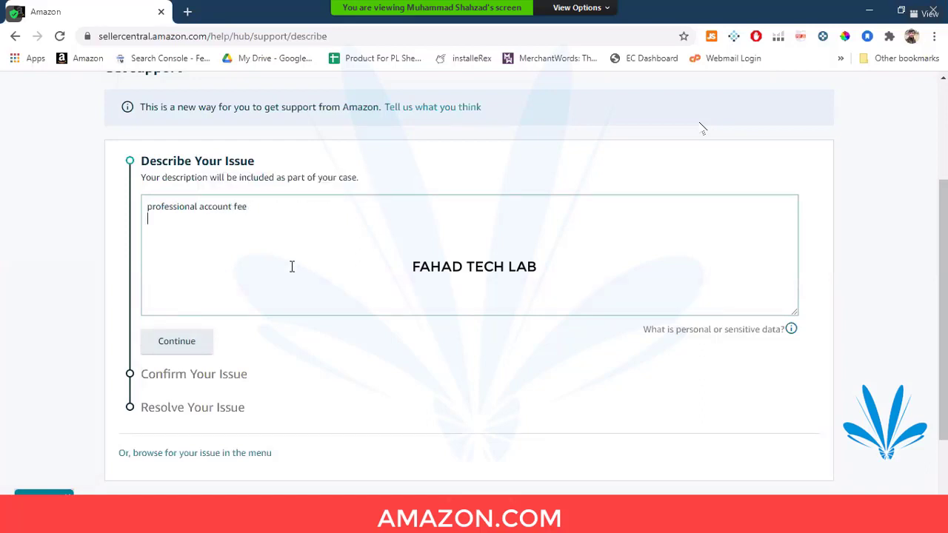
left_click(170, 344)
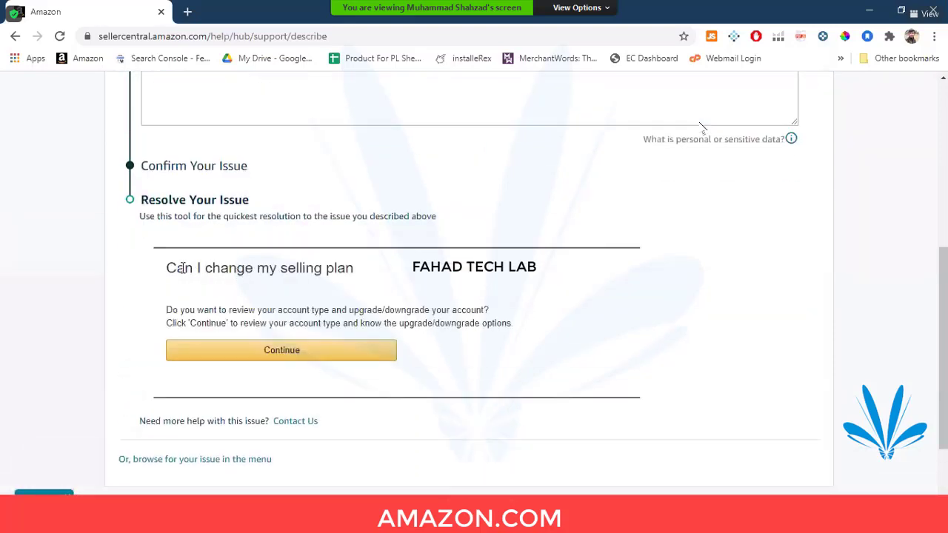
Step: Compare the suggested solution "Can I change my selling plan" with the wording of the issue description
left_click_drag(166, 269, 349, 270)
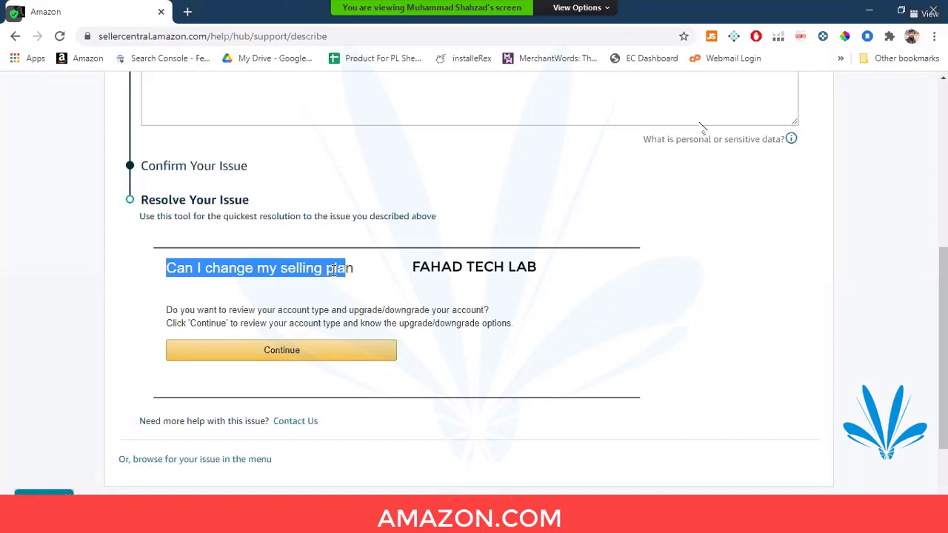
scroll(271, 214, "up", 2)
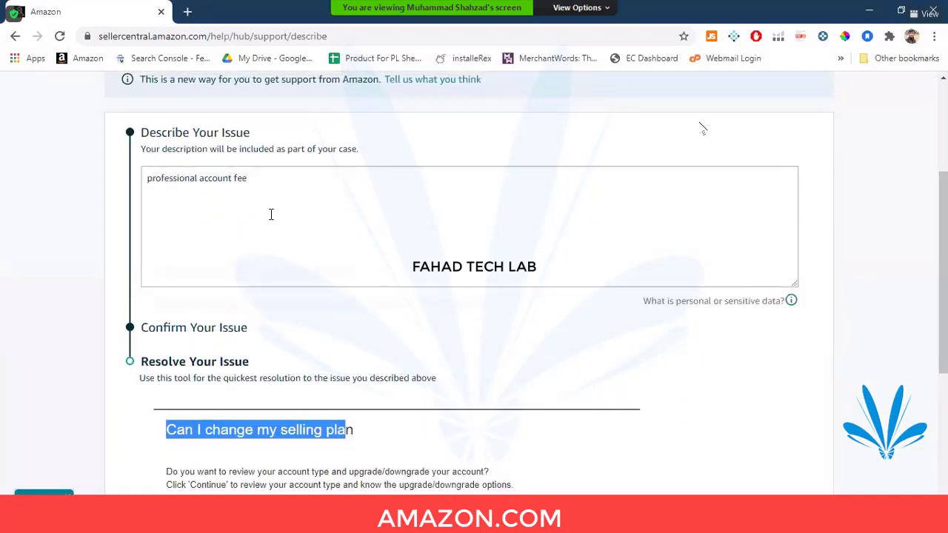
left_click(298, 433)
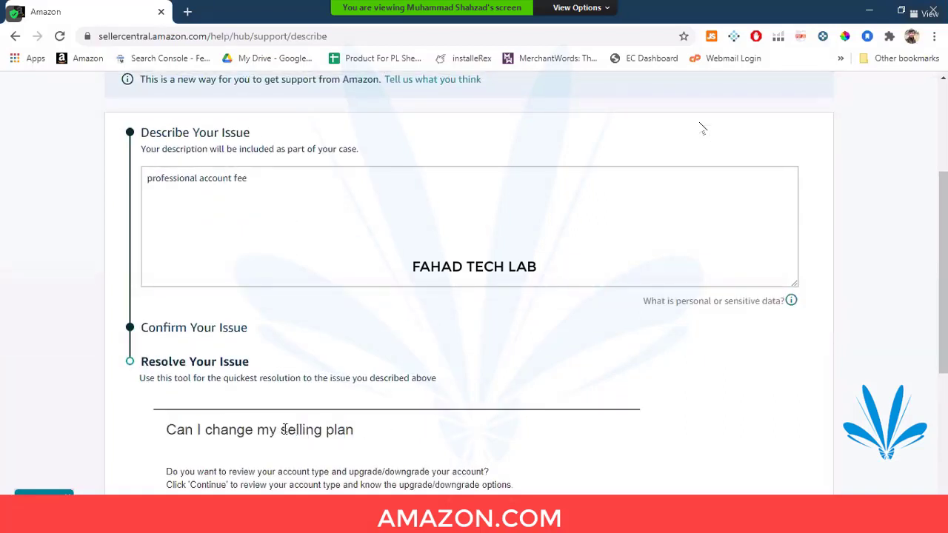
left_click_drag(284, 430, 352, 429)
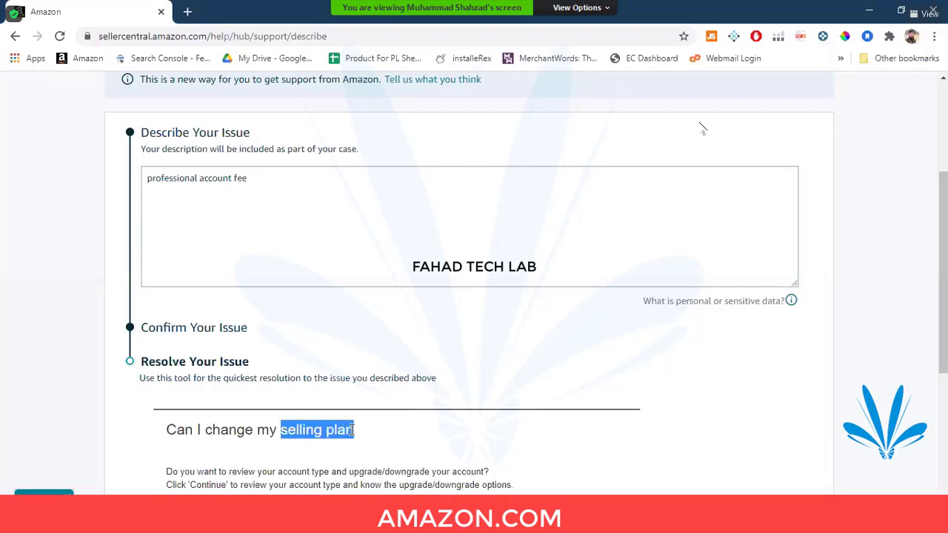
left_click(235, 179)
double_click(235, 179)
left_click(318, 333)
scroll(318, 332, "down", 2)
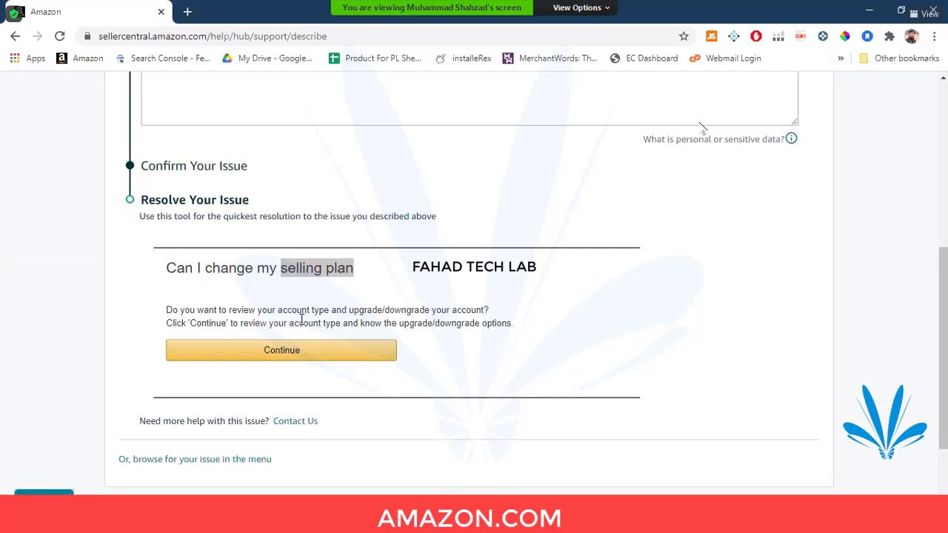
left_click(293, 280)
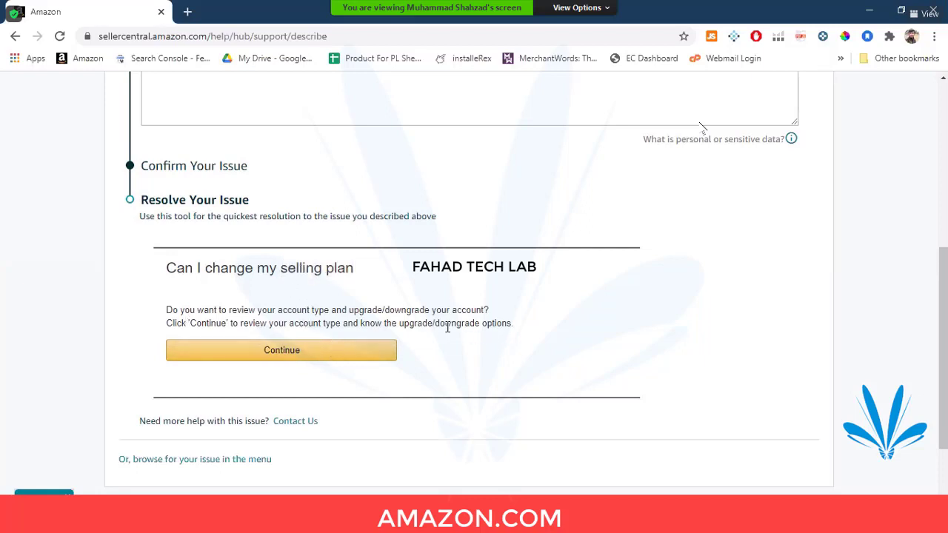
Step: Examine the suggested solution's text on reviewing the account type and the upgrade/downgrade options
left_click_drag(409, 323, 471, 323)
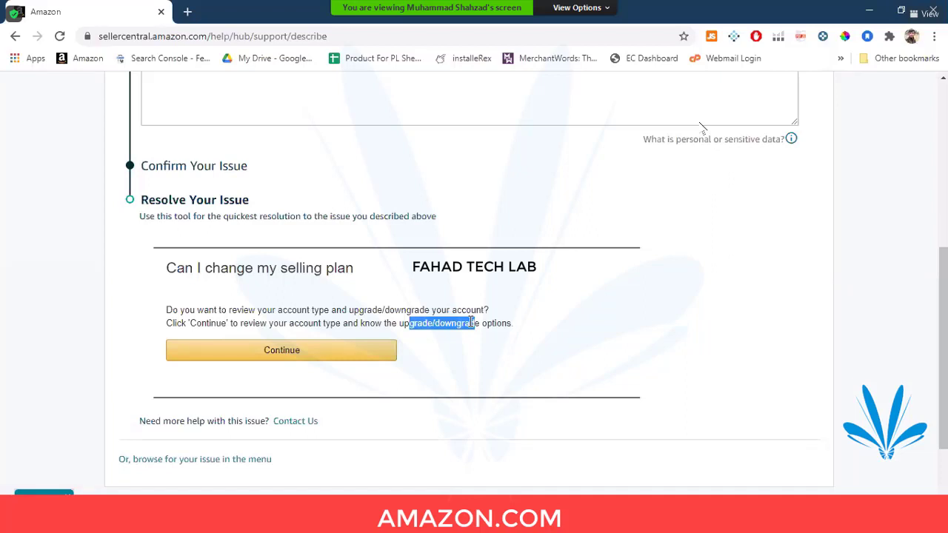
left_click_drag(471, 322, 474, 323)
left_click(373, 323)
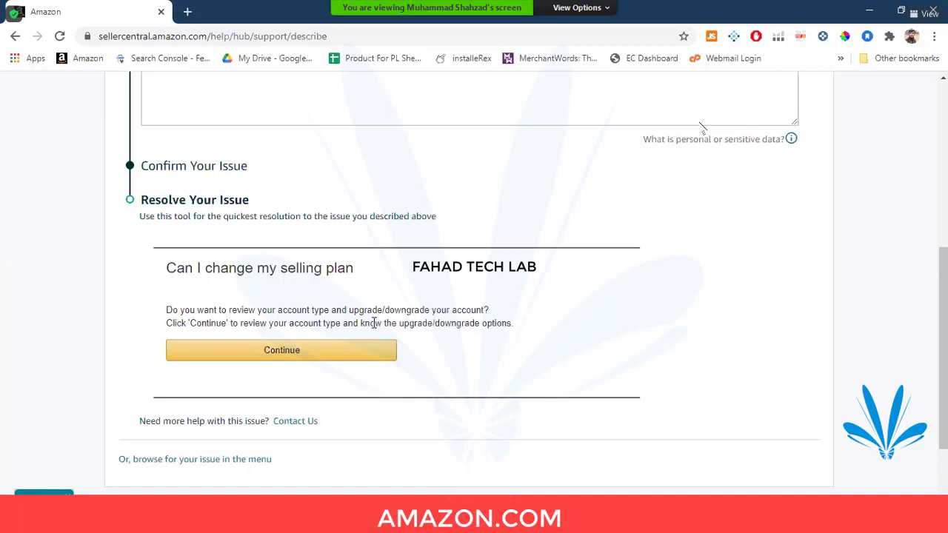
double_click(314, 310)
Step: Ask for more help with the issue by contacting support, and choose Email as the case's contact method
left_click_drag(145, 420, 256, 421)
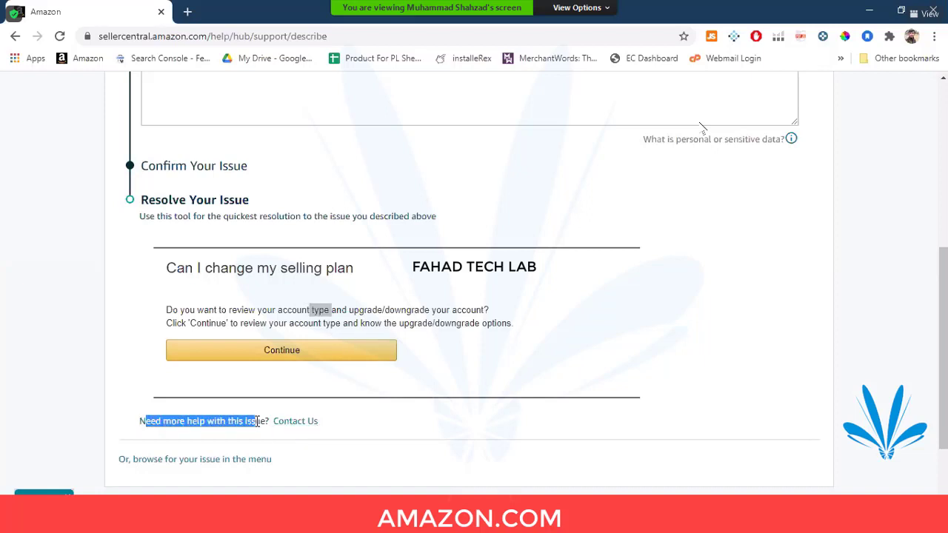
left_click(288, 421)
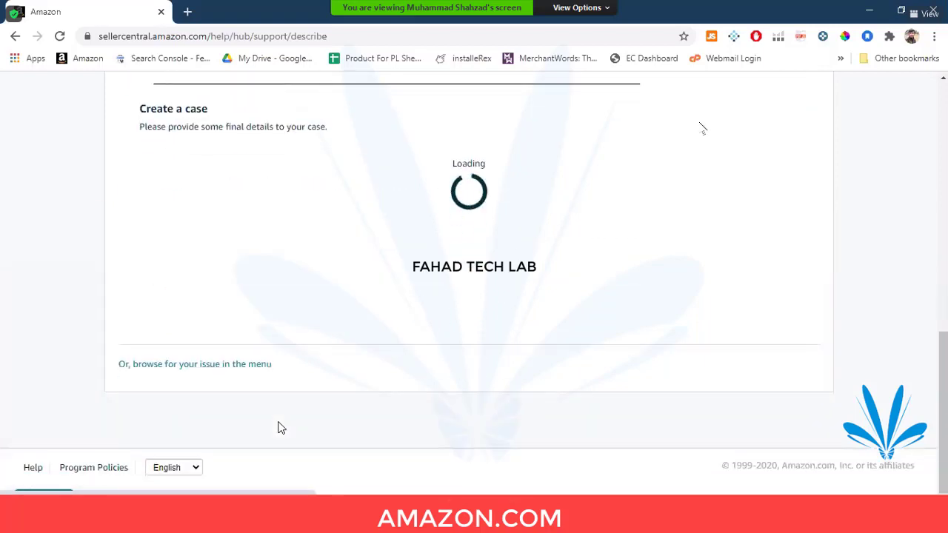
triple_click(239, 120)
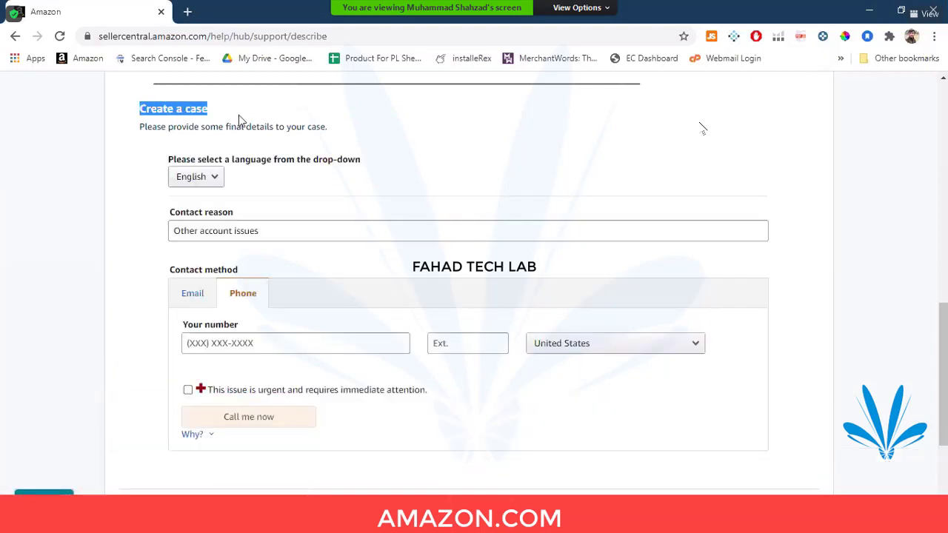
left_click_drag(340, 235, 158, 233)
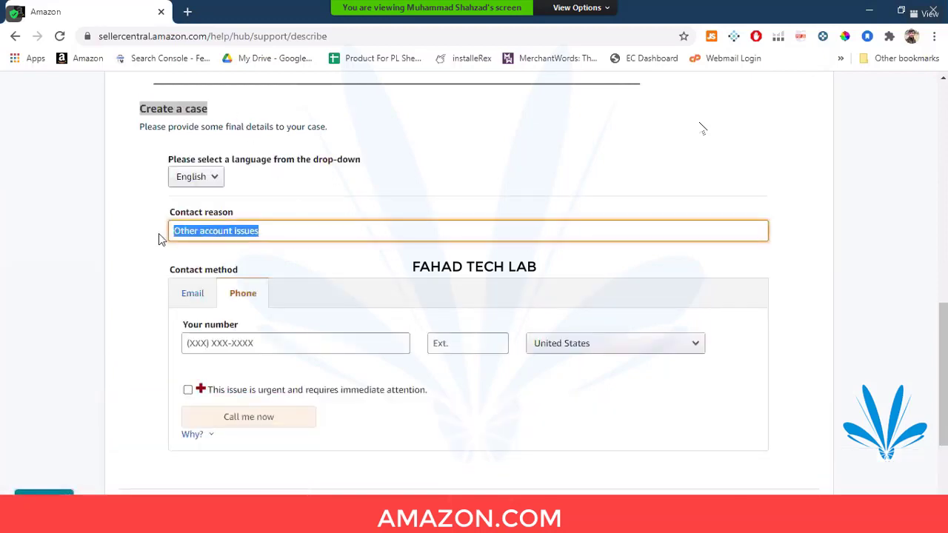
left_click(186, 296)
scroll(303, 299, "down", 2)
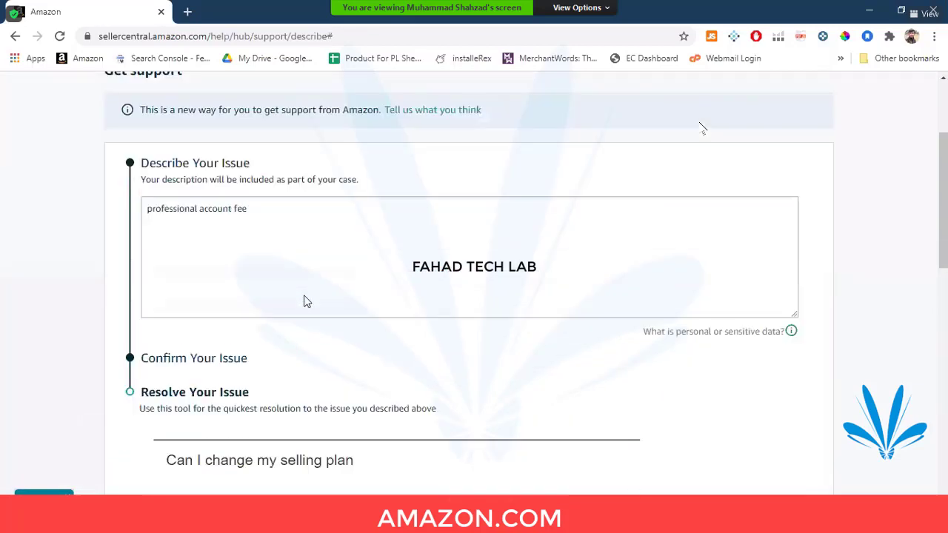
scroll(307, 301, "down", 8)
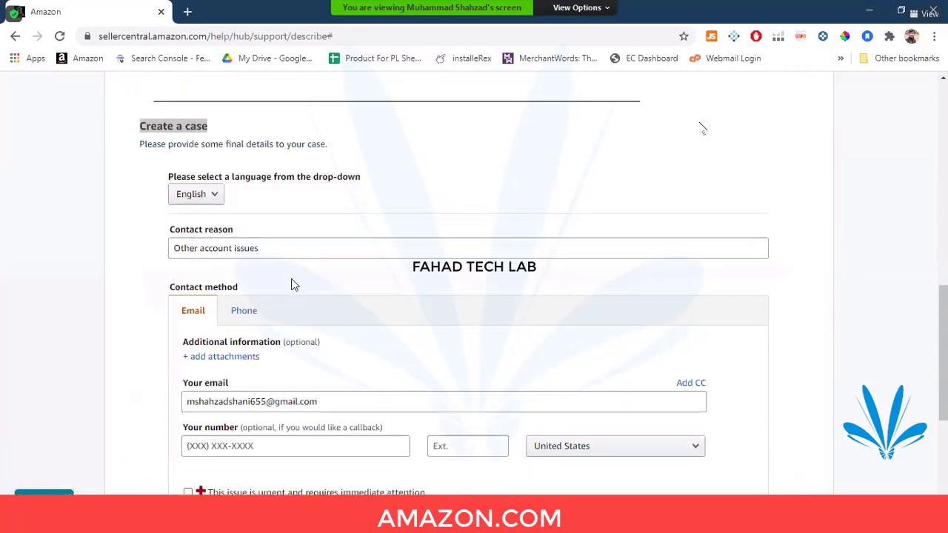
Step: Review the case form from the issue description through the language, contact reason and email contact details
scroll(306, 304, "down", 2)
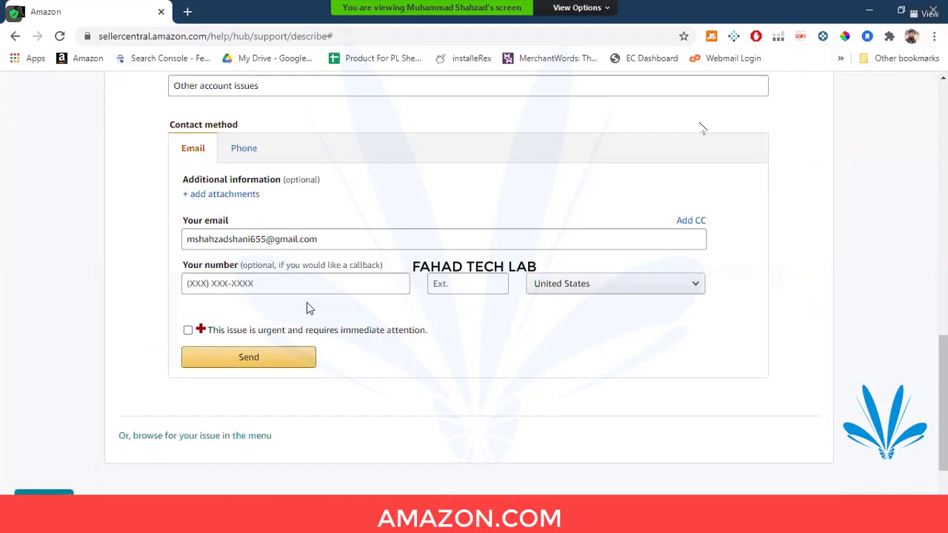
scroll(309, 308, "up", 2)
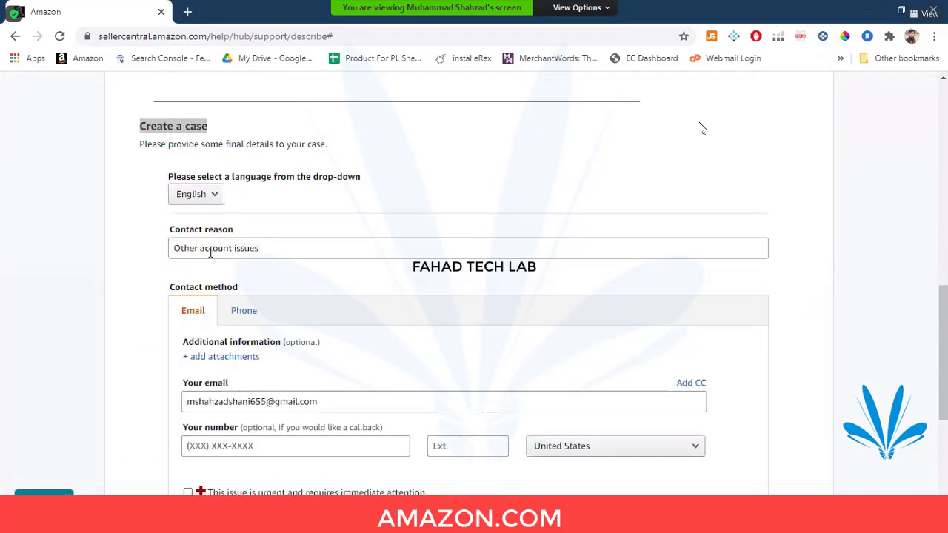
scroll(307, 310, "up", 1)
scroll(304, 304, "up", 6)
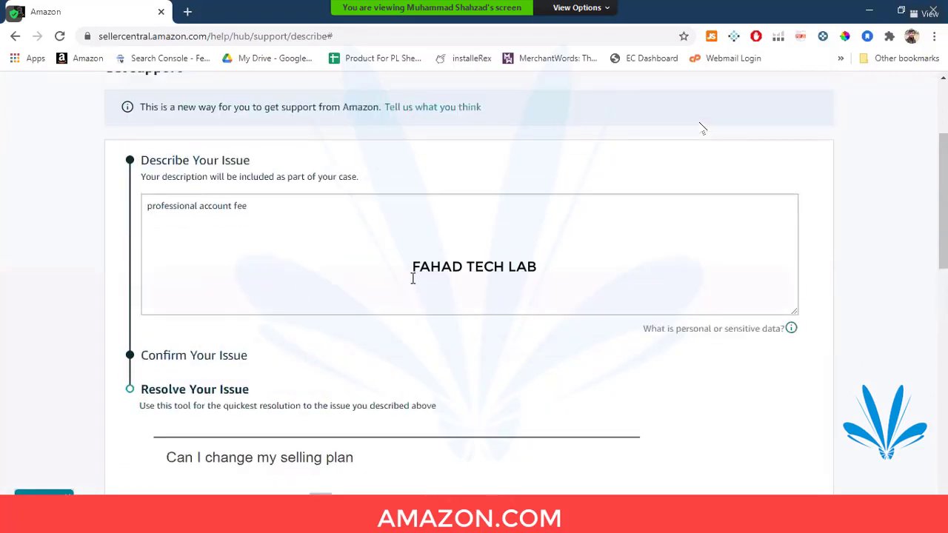
scroll(370, 328, "down", 6)
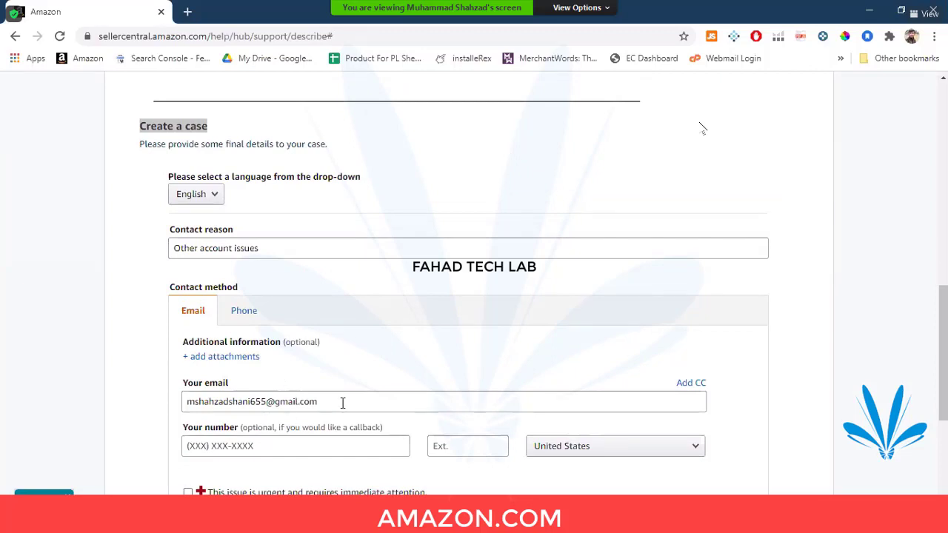
scroll(342, 403, "down", 2)
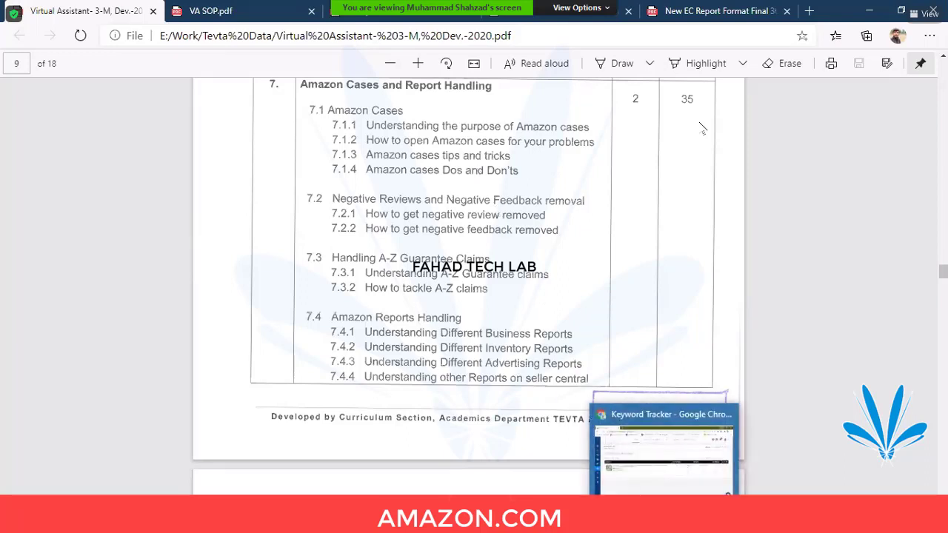
Step: Switch from the course outline PDF to Chrome and load amazon.com in the new tab
mouse_move(565, 519)
mouse_move(479, 518)
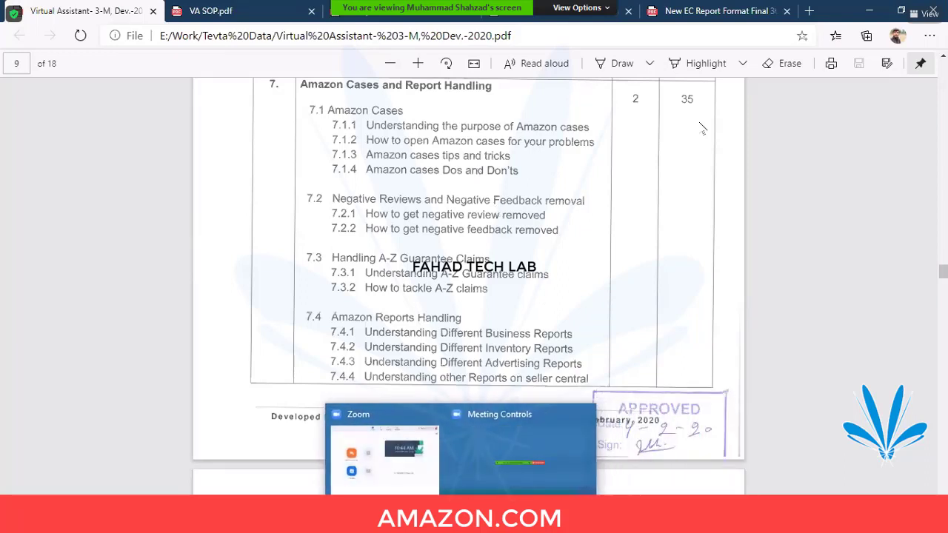
left_click(392, 455)
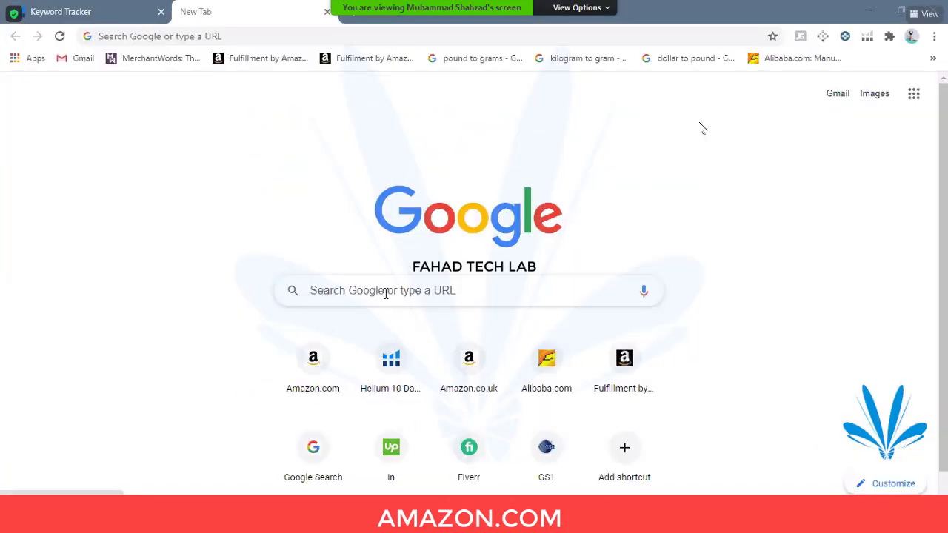
left_click(264, 36)
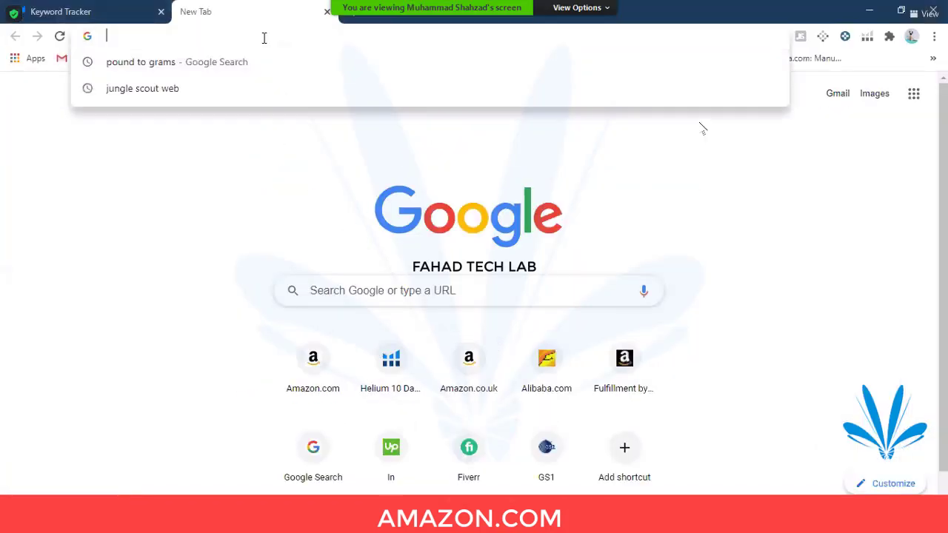
type("amazon.com")
key("Return")
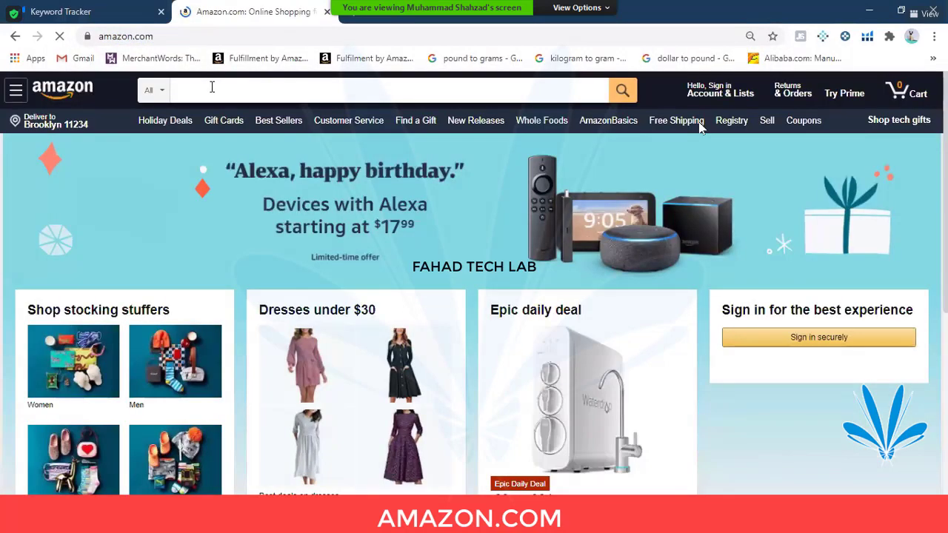
Step: Search Amazon for "underbed storage"
left_click(212, 88)
type("underbed ")
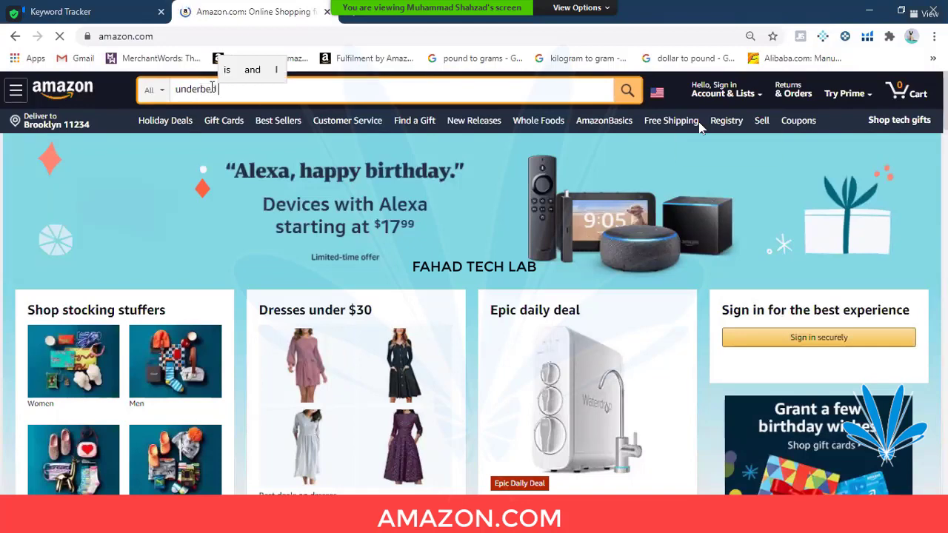
type("storage")
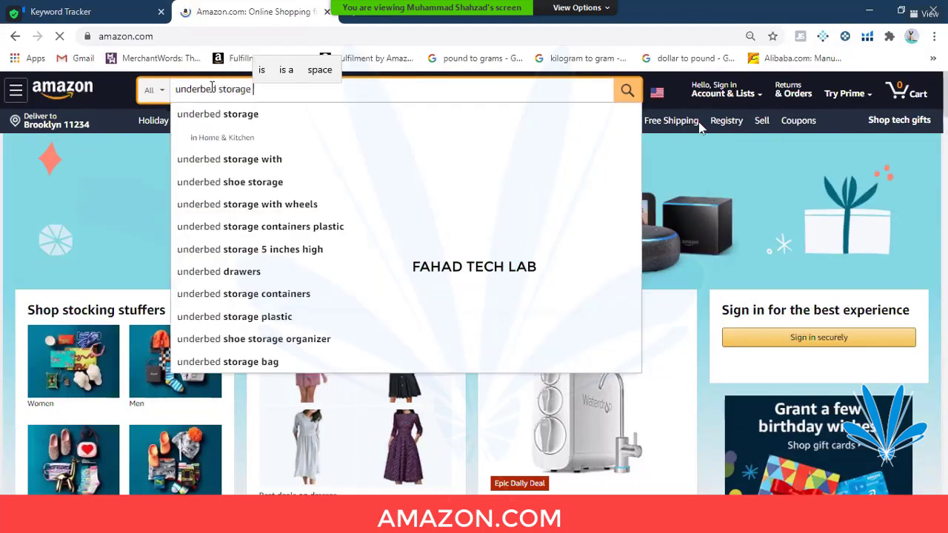
key("Return")
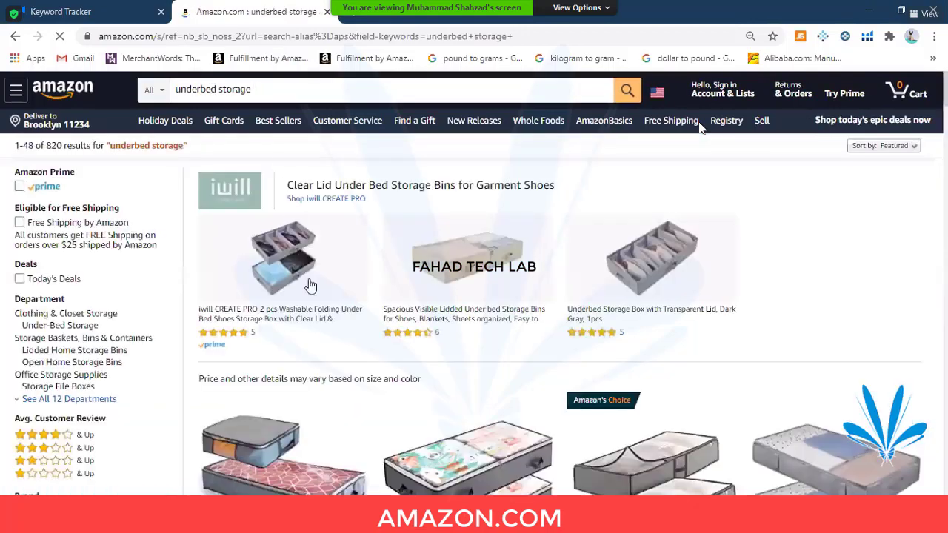
Step: Open the sponsored "100L Under bed Storage Bags" listing from the results in a new tab and switch to it
scroll(311, 286, "down", 2)
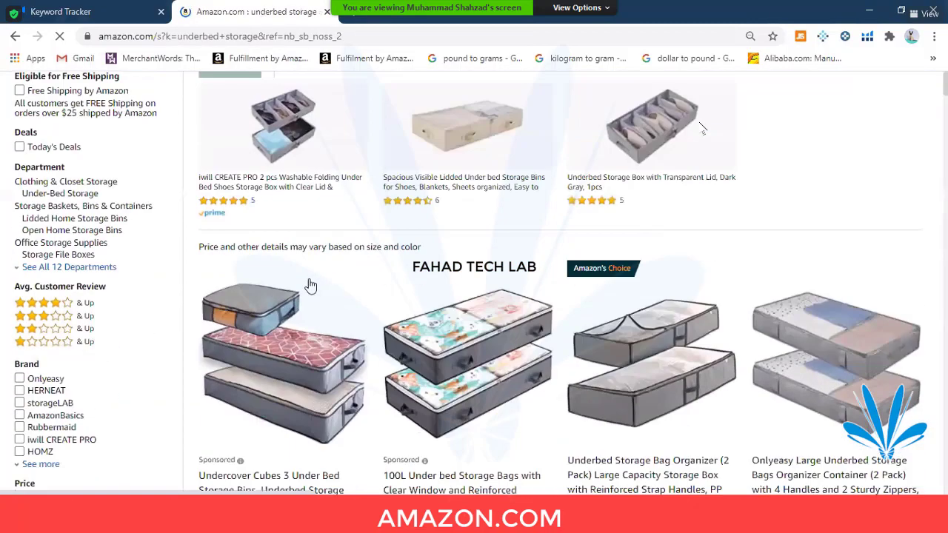
scroll(311, 286, "down", 3)
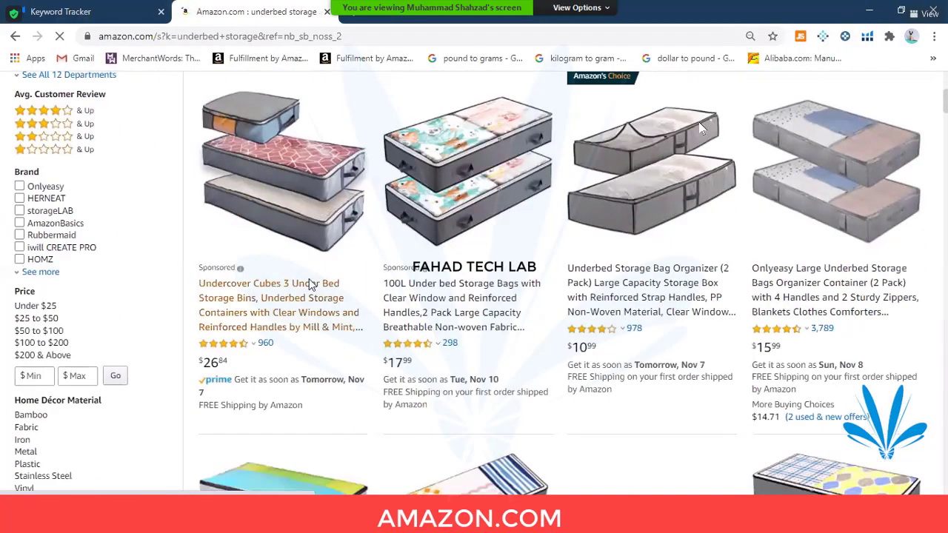
scroll(311, 286, "up", 3)
scroll(465, 240, "down", 2)
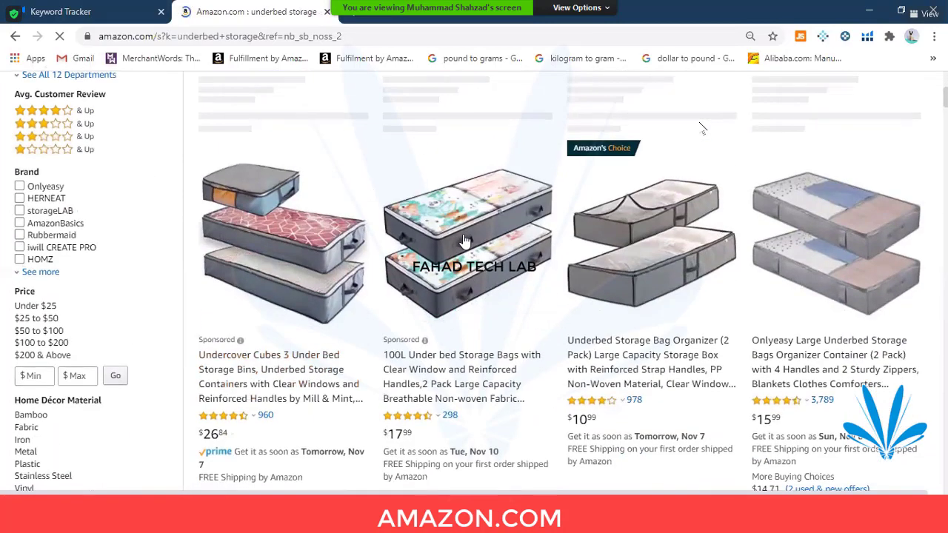
right_click(464, 236)
left_click(525, 245)
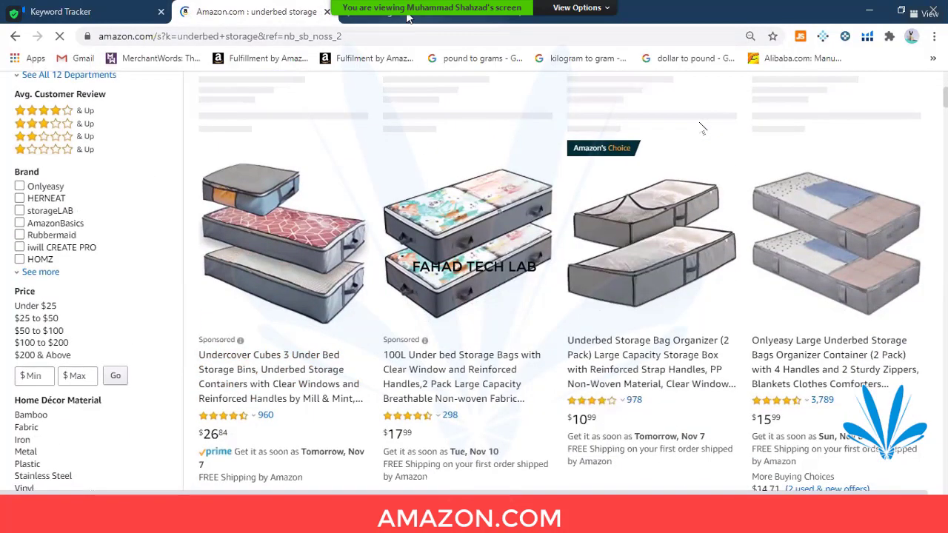
left_click(407, 16)
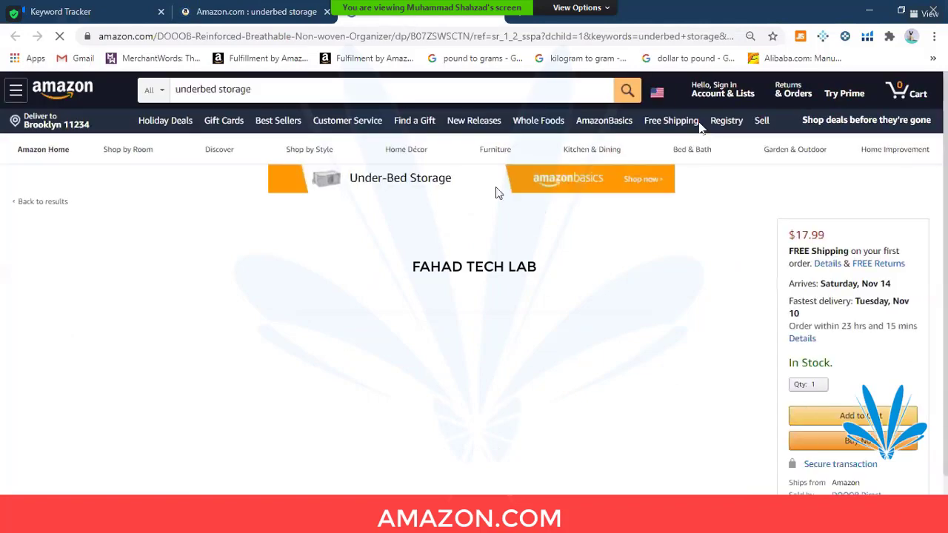
Step: Open the profile of the listing's seller, DOOOB Direct, in a new tab and switch to it
scroll(839, 368, "down", 2)
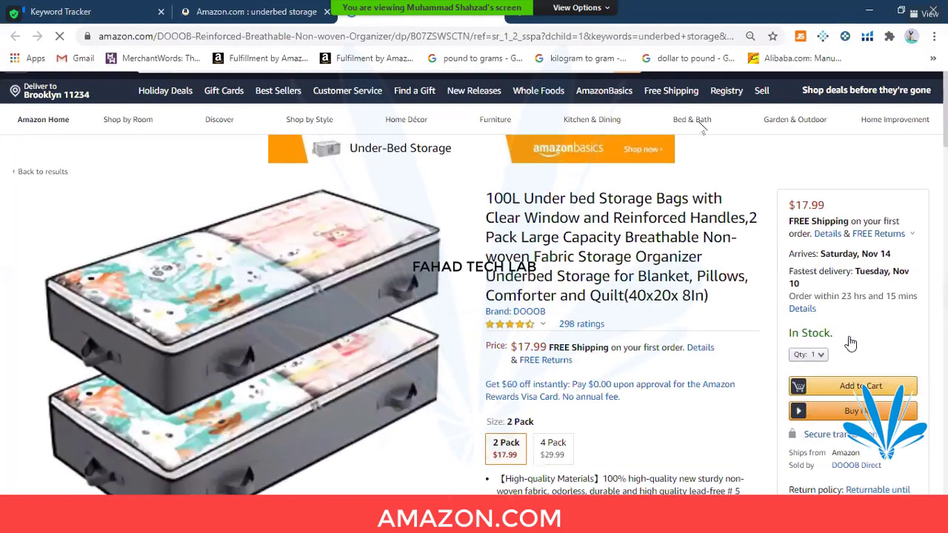
right_click(850, 342)
left_click(810, 346)
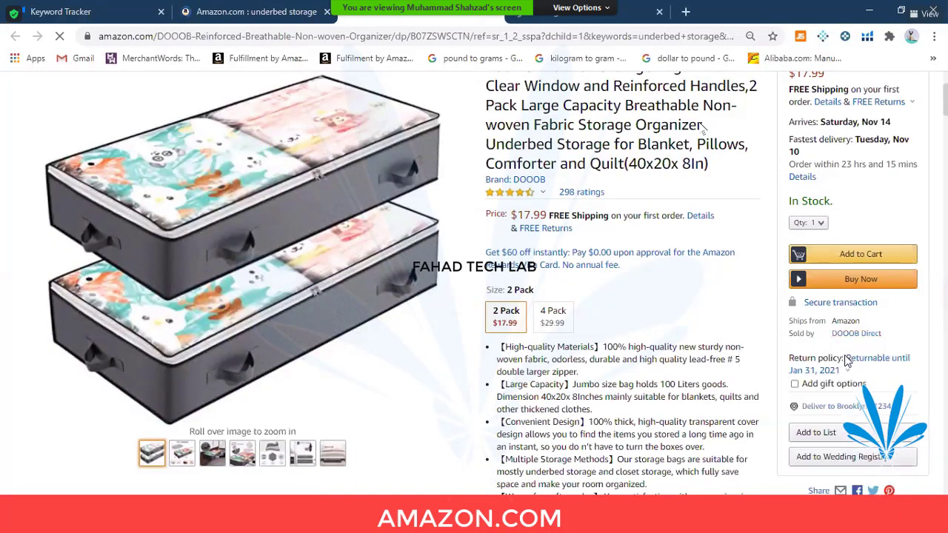
left_click(567, 15)
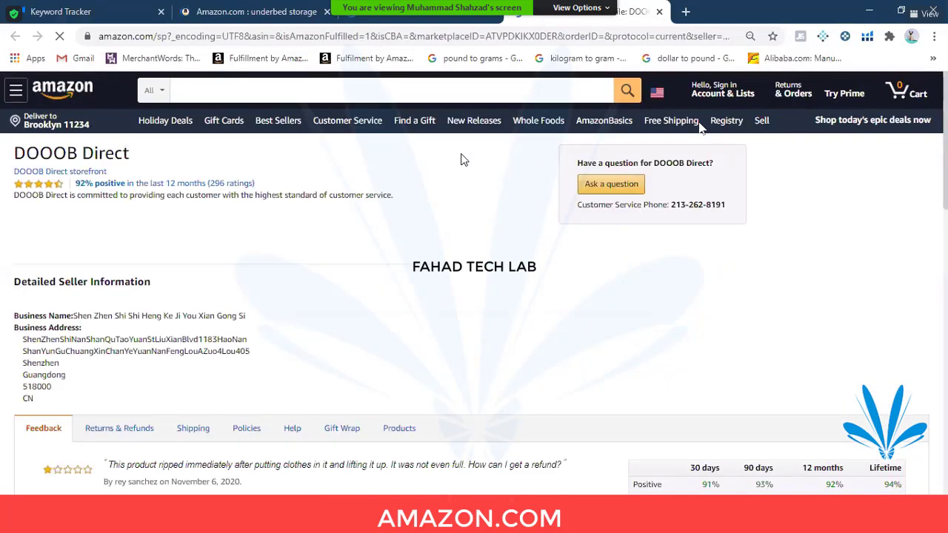
Step: Examine the feedback comments and the rating breakdown on the DOOOB Direct seller profile
scroll(461, 159, "down", 2)
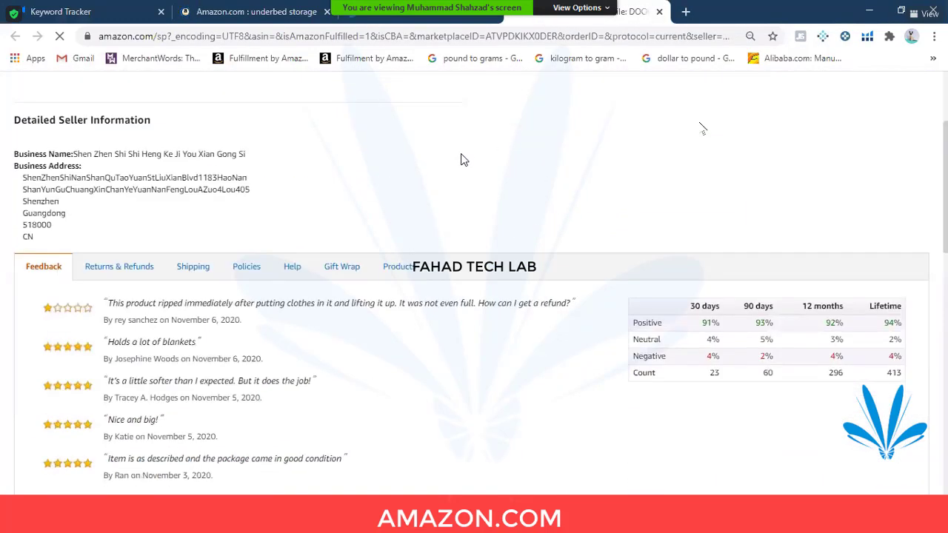
scroll(462, 160, "down", 2)
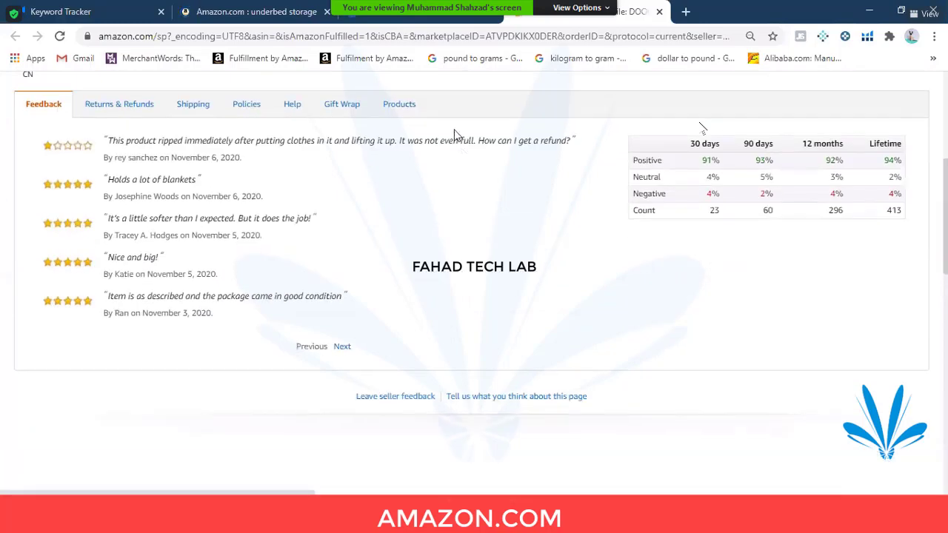
left_click(395, 16)
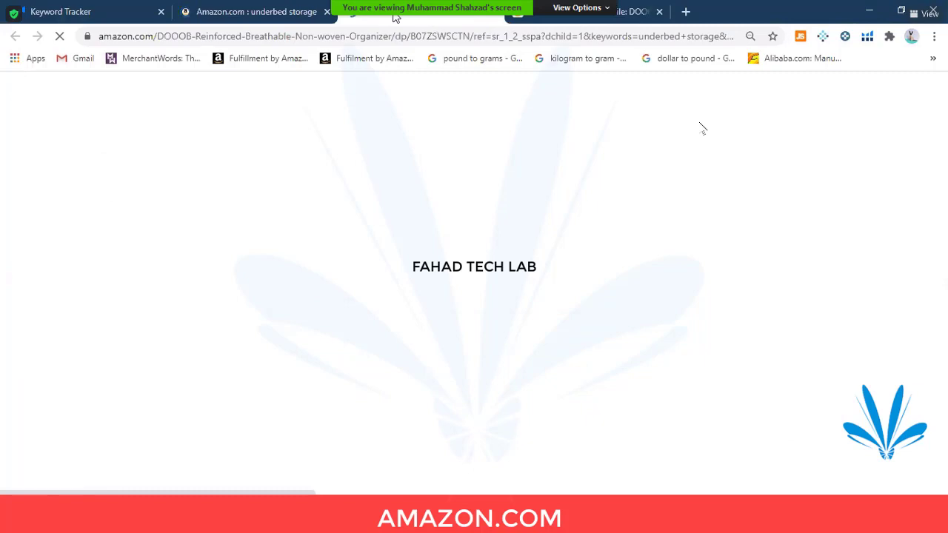
left_click(598, 13)
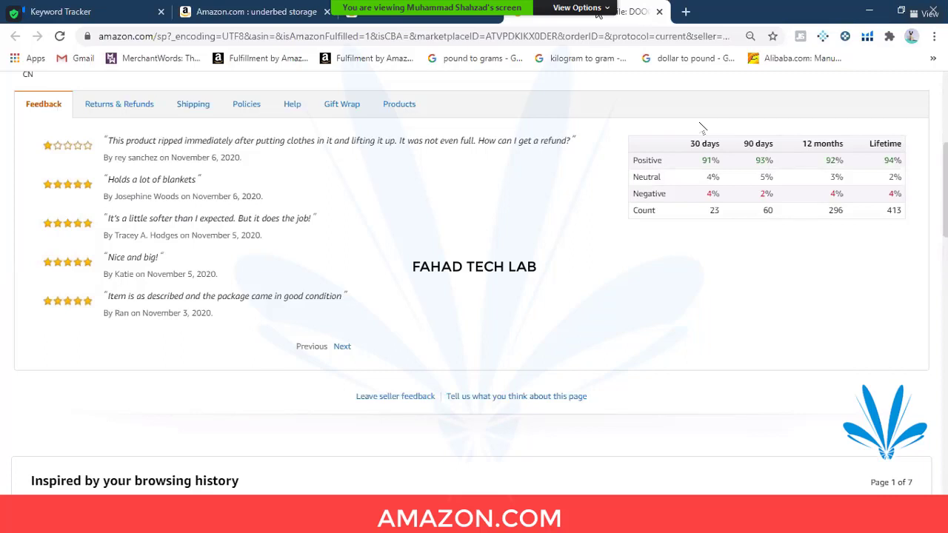
Step: Go back to the storage bags listing and examine its customer ratings and top reviews
left_click(426, 19)
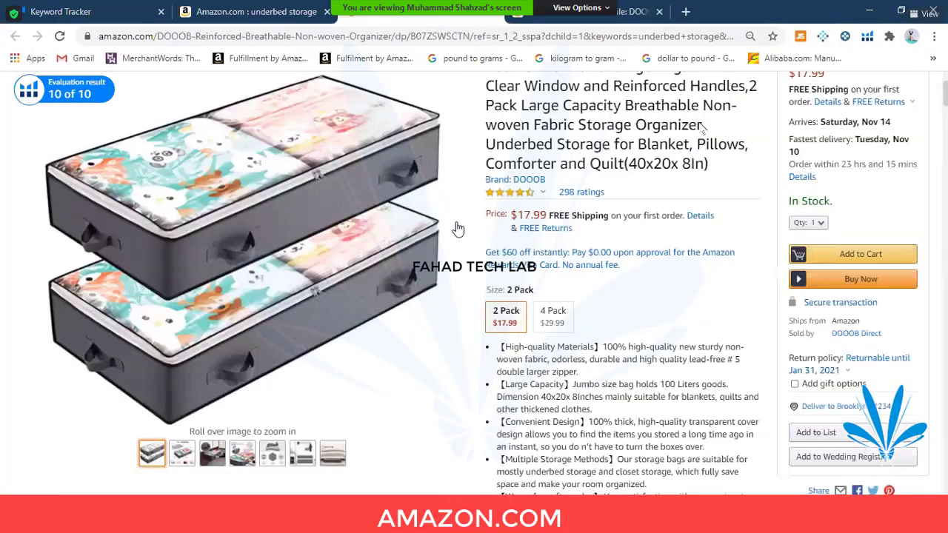
scroll(433, 274, "down", 5)
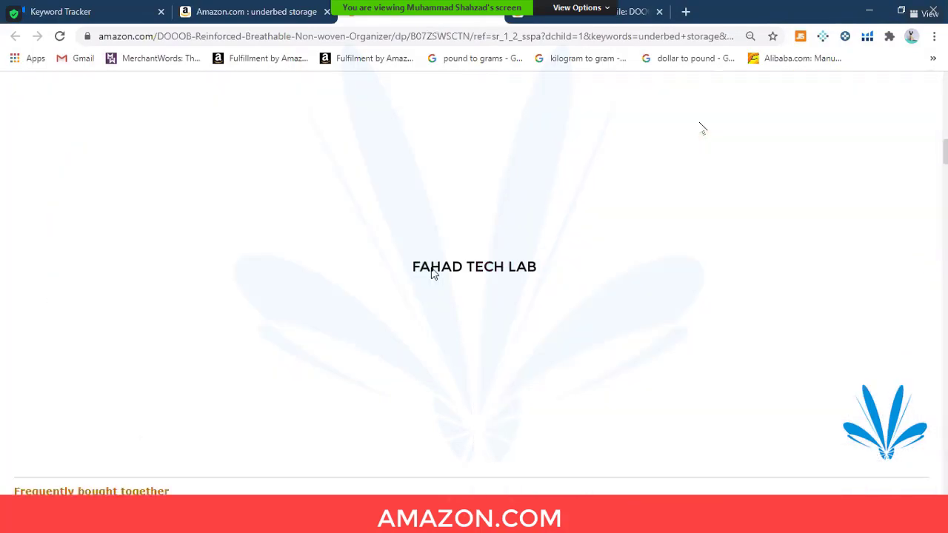
scroll(433, 273, "down", 10)
scroll(433, 273, "down", 15)
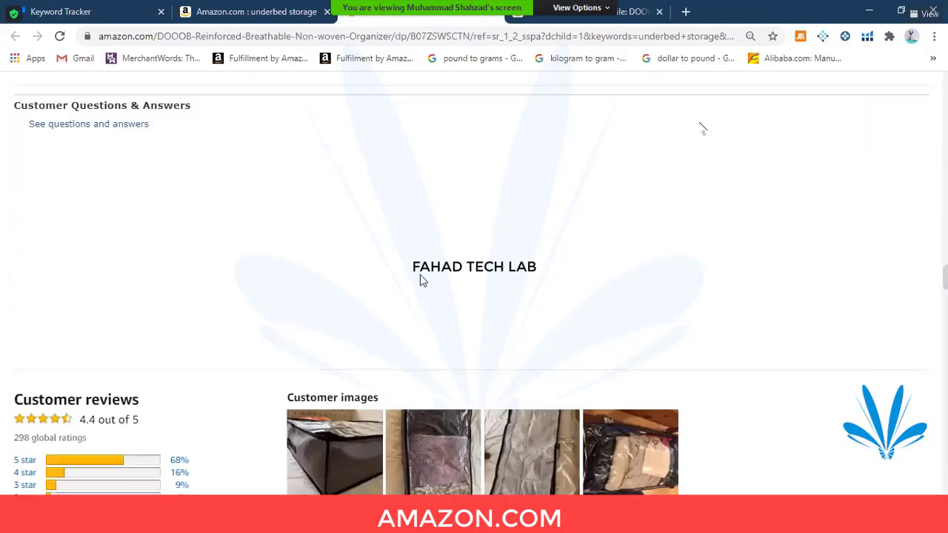
scroll(370, 344, "up", 5)
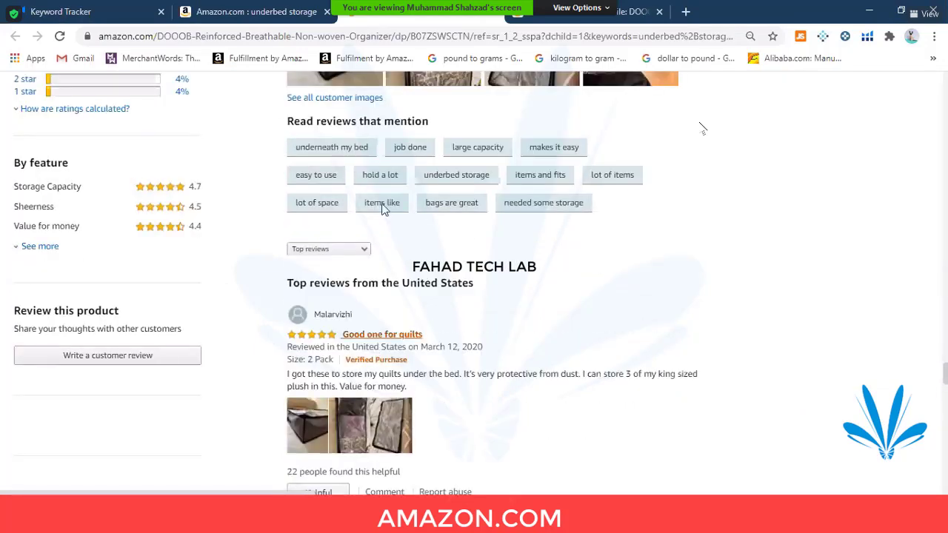
scroll(353, 325, "down", 2)
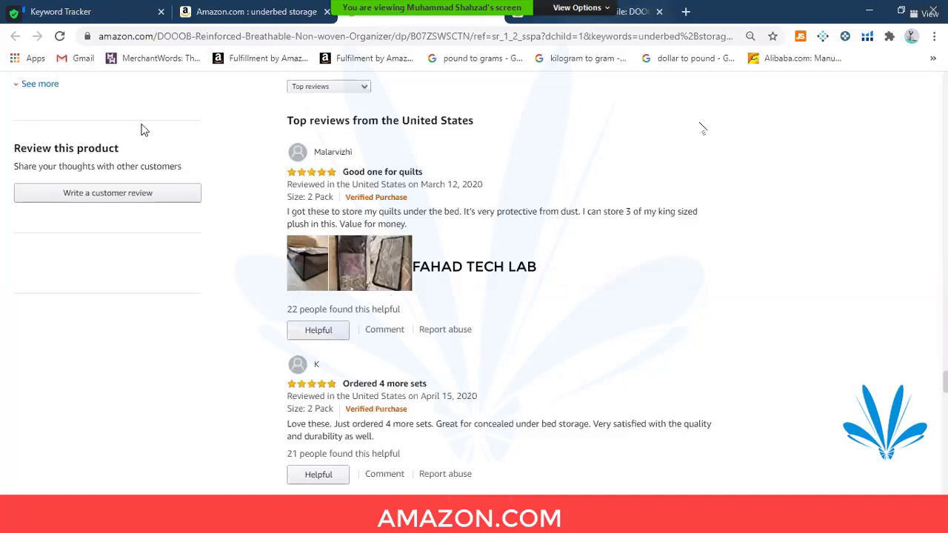
Step: Return to the DOOOB Direct profile and look over its feedback section and detailed seller information
key("ctrl+Tab")
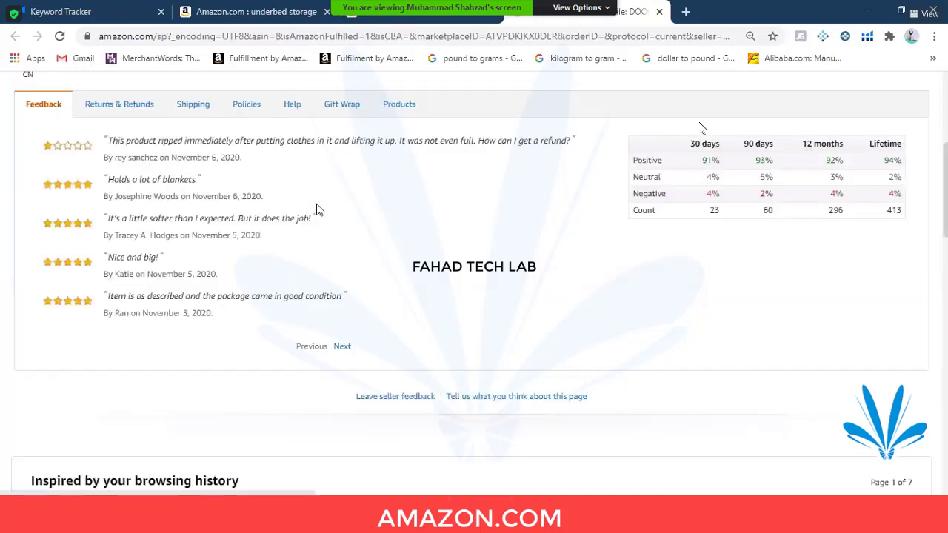
scroll(426, 209, "up", 2)
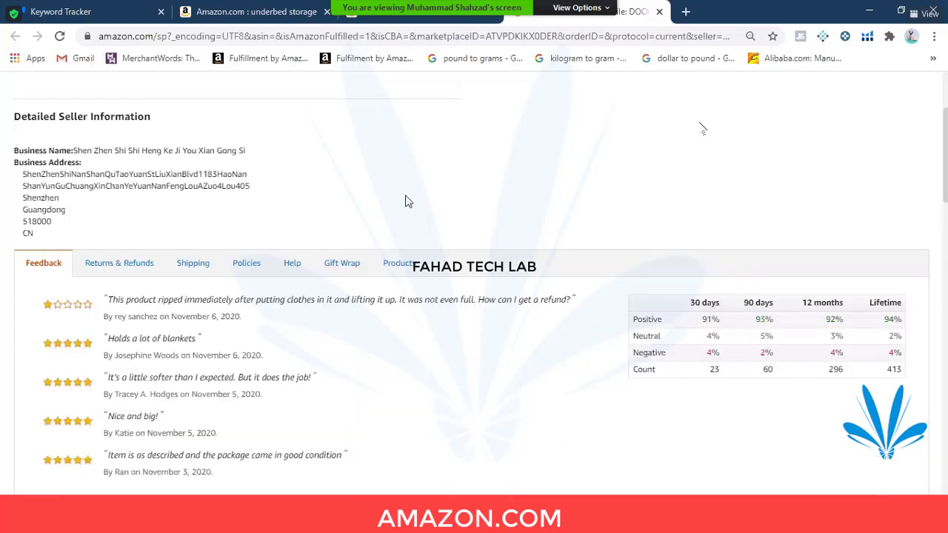
scroll(405, 202, "up", 2)
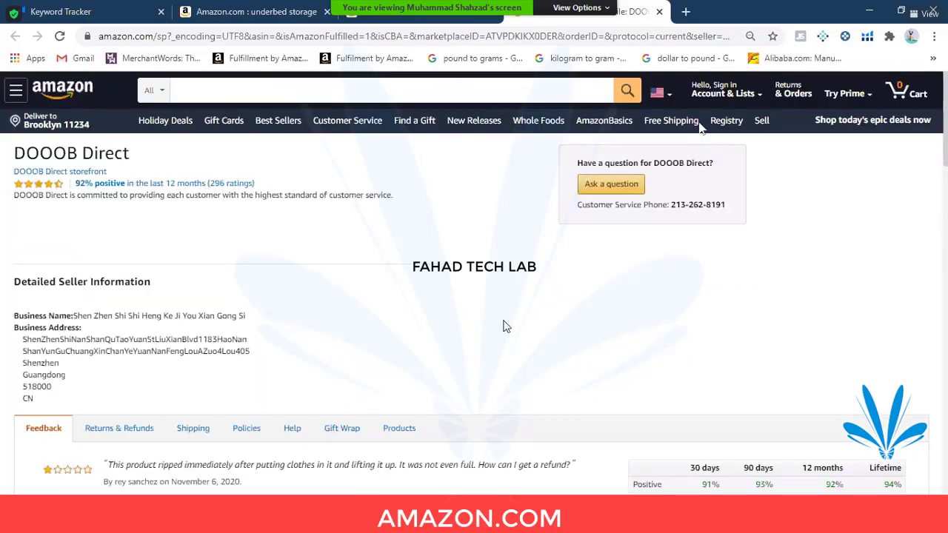
Step: Return to the storage bags listing and examine its price, "Ships from" and "Sold by" details
key("alt+Left")
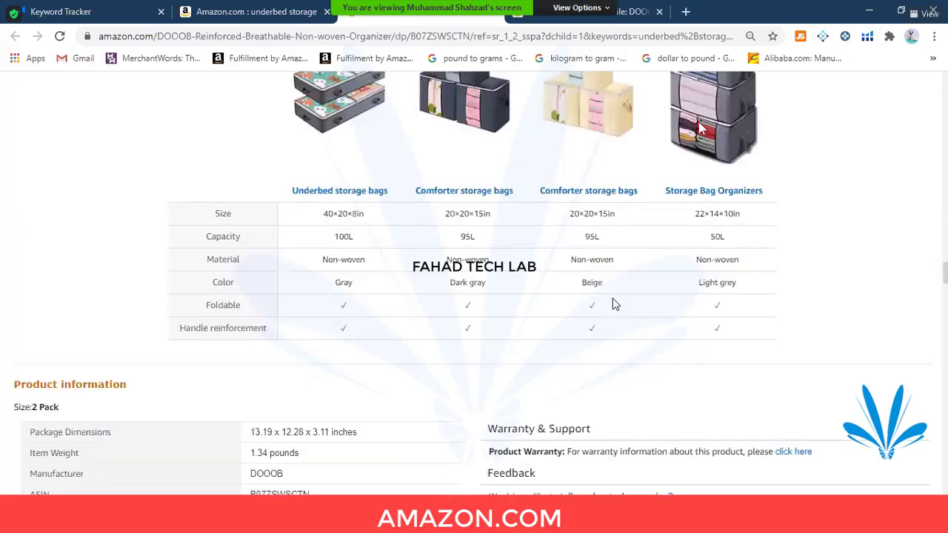
scroll(613, 303, "up", 5)
scroll(613, 304, "up", 5)
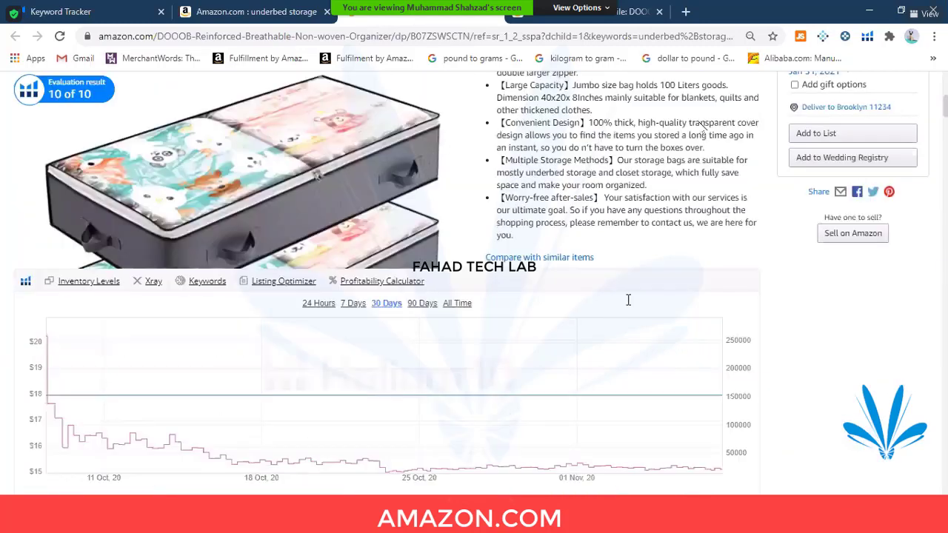
scroll(821, 185, "up", 5)
scroll(818, 196, "down", 2)
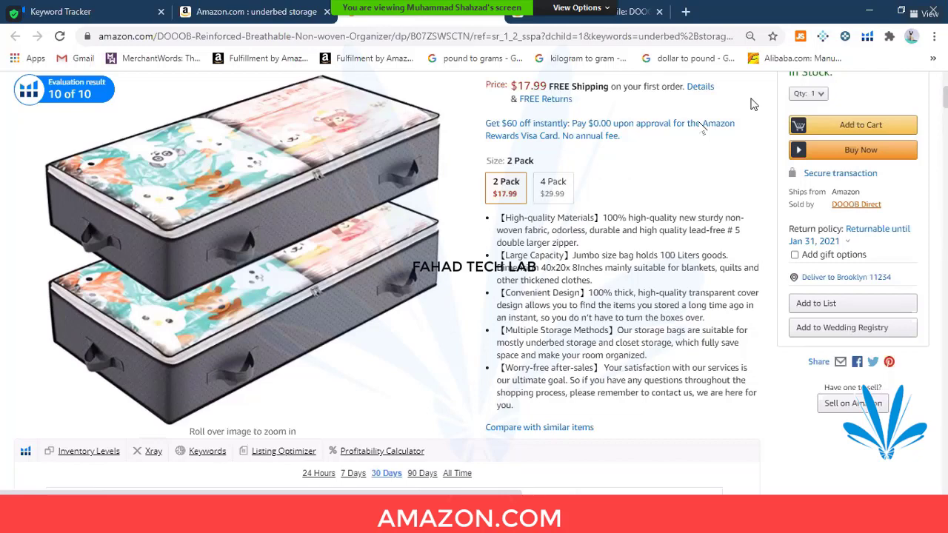
Step: Return to the DOOOB Direct seller profile and examine the one-star feedback comment about the product ripping
left_click(596, 18)
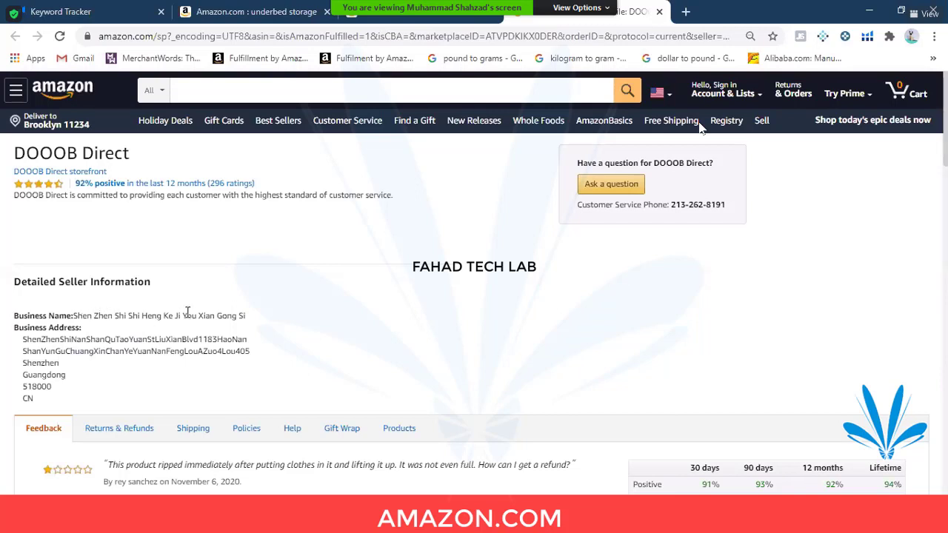
scroll(110, 276, "down", 2)
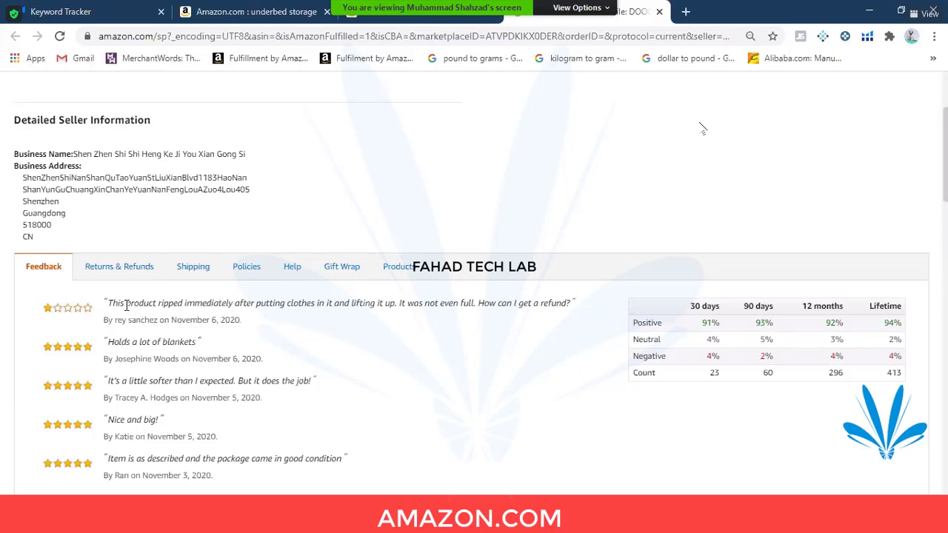
left_click_drag(125, 302, 165, 309)
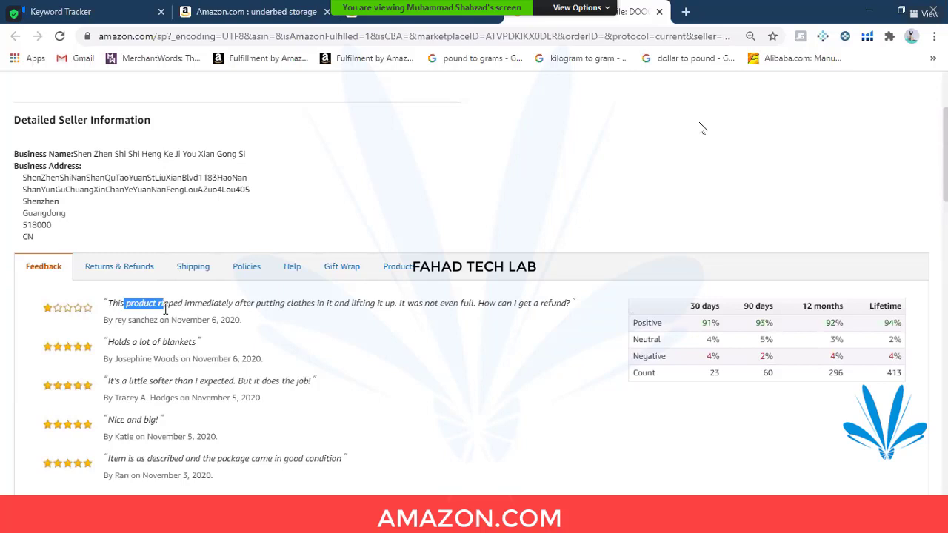
left_click_drag(165, 309, 167, 303)
left_click_drag(183, 303, 285, 299)
left_click(285, 300)
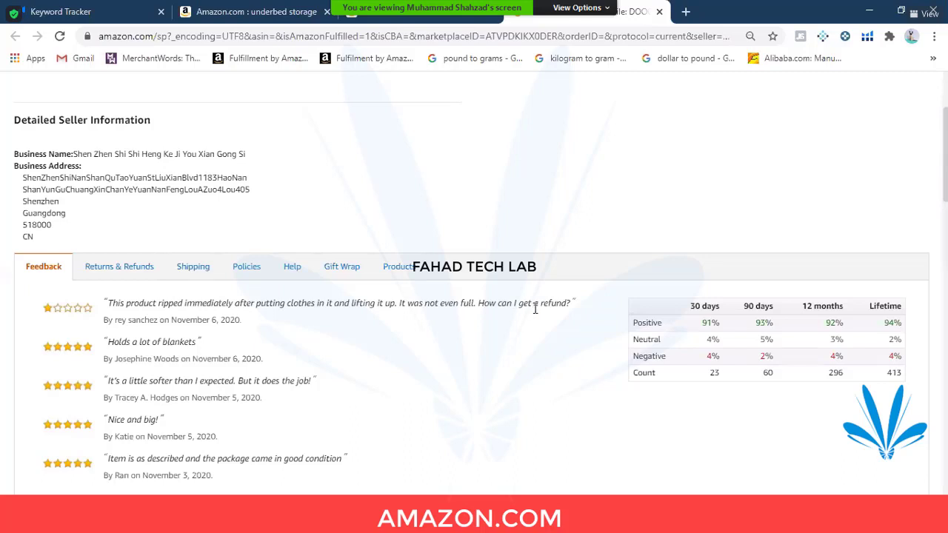
left_click_drag(567, 303, 106, 303)
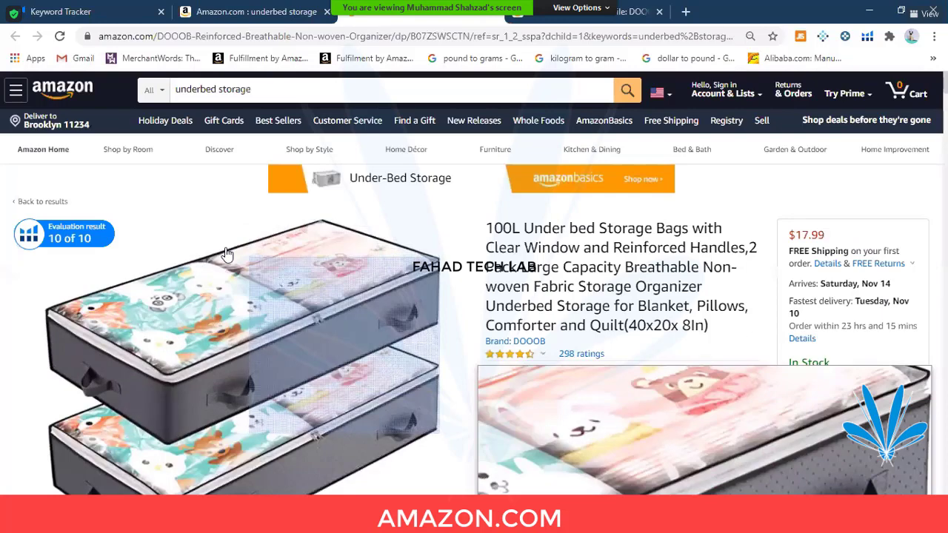
Step: Return to the storage bags listing and look through its details and similar-item comparison down to the customer reviews
scroll(227, 254, "down", 2)
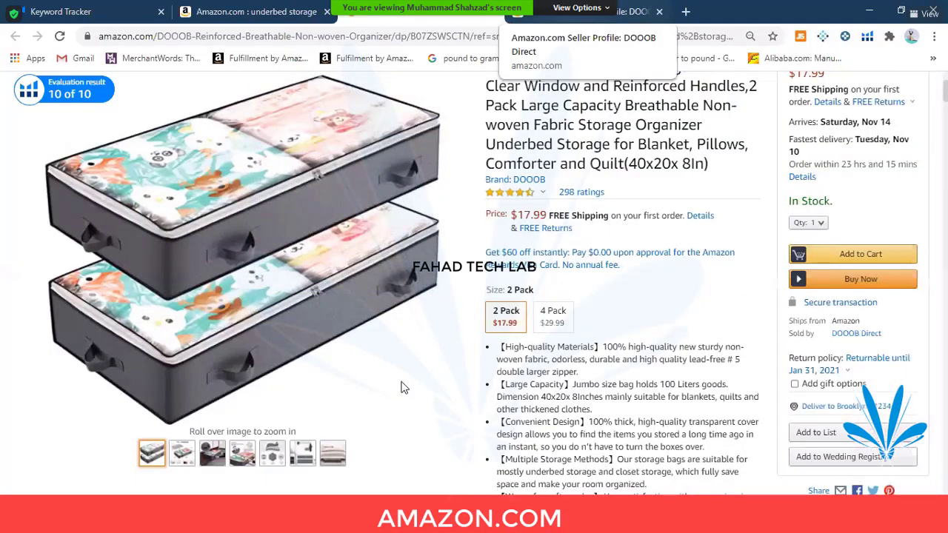
scroll(402, 387, "down", 5)
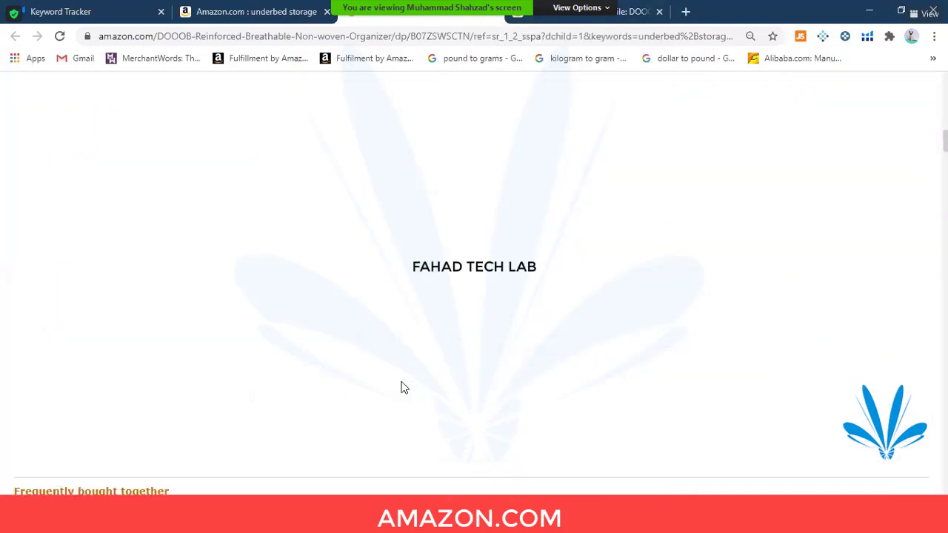
scroll(402, 387, "down", 5)
scroll(402, 387, "down", 15)
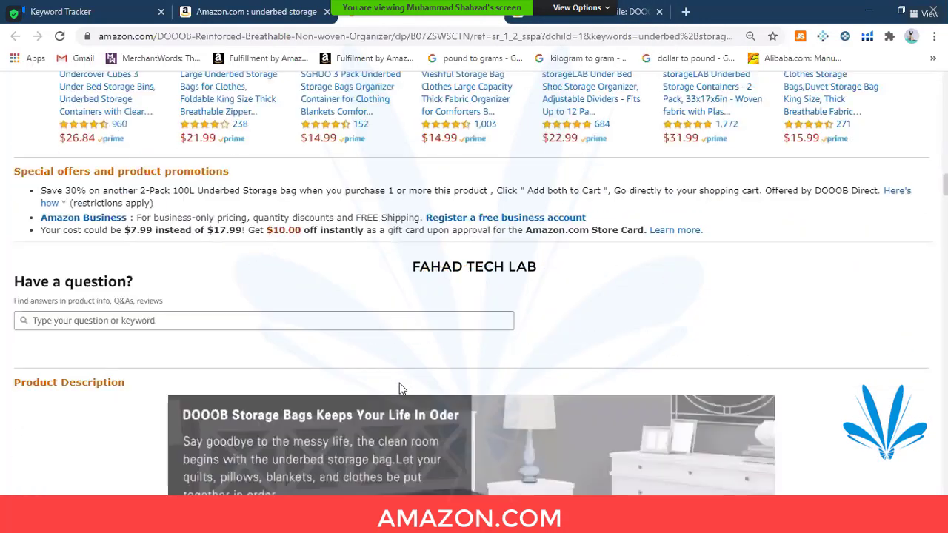
scroll(406, 359, "down", 9)
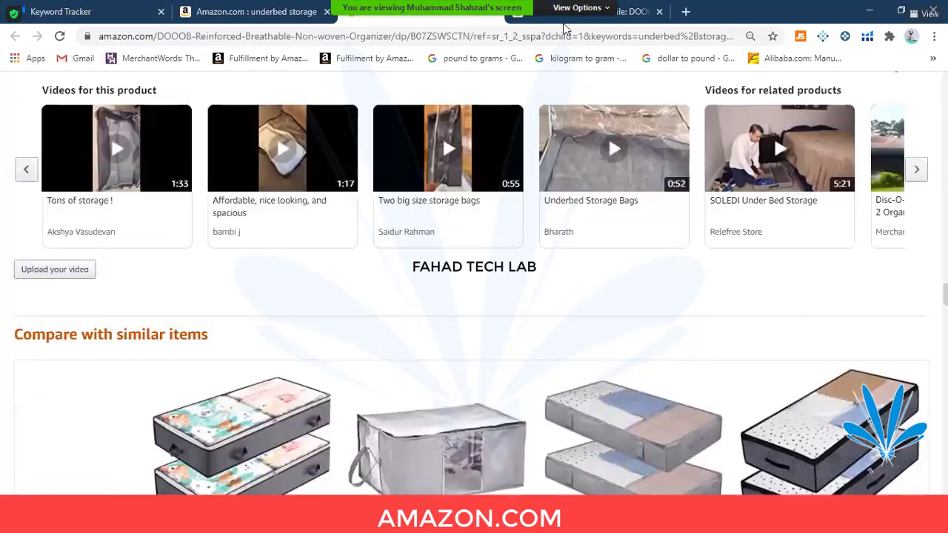
scroll(348, 349, "down", 8)
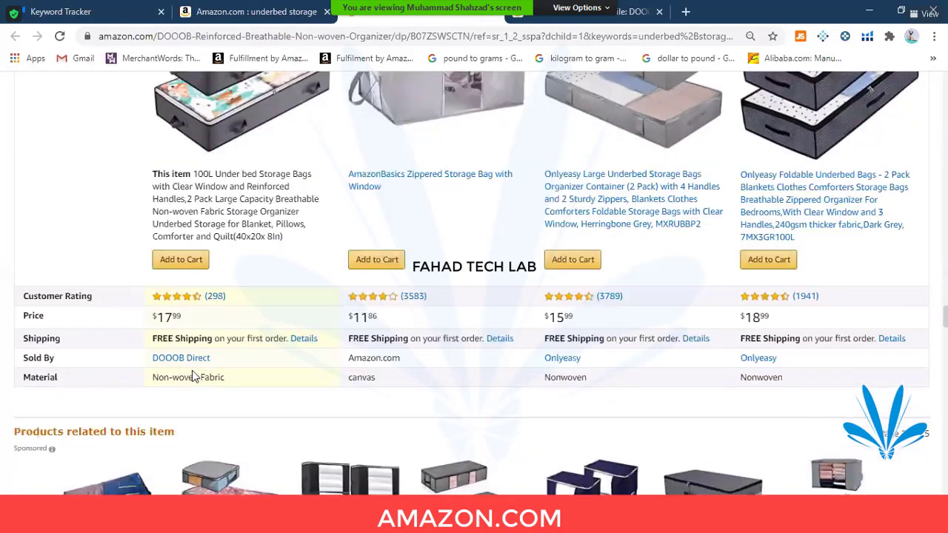
scroll(191, 390, "down", 10)
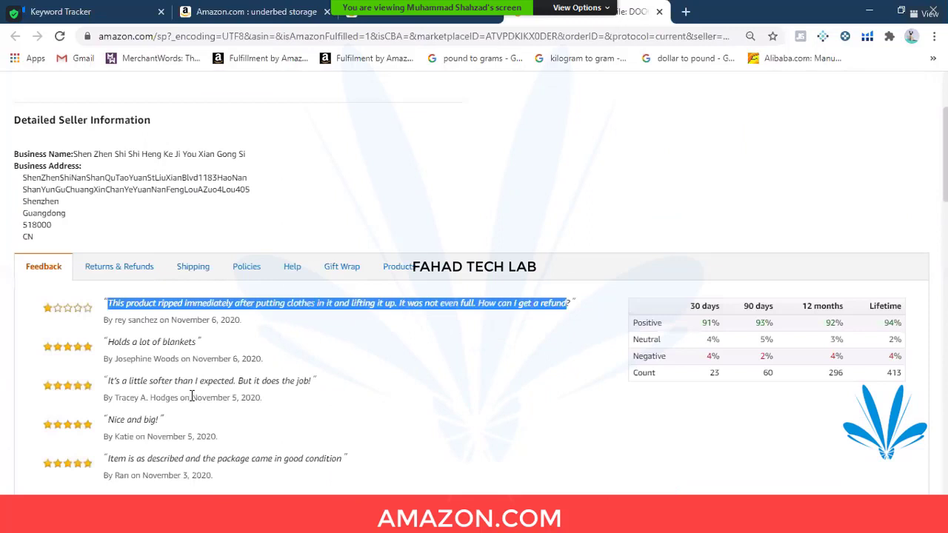
Step: Examine the DOOOB Direct feedback comment about the item being as described and the package arriving in good condition
left_click(192, 372)
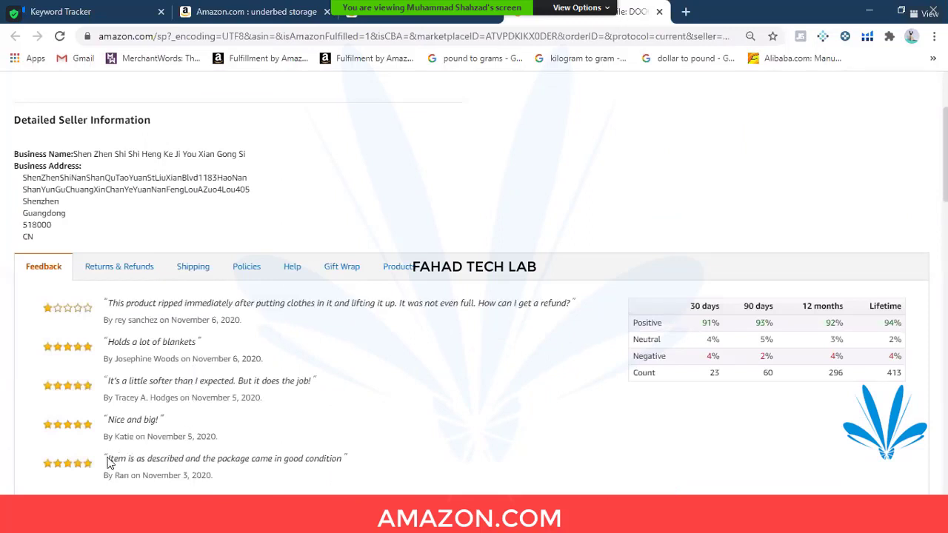
left_click_drag(110, 459, 343, 458)
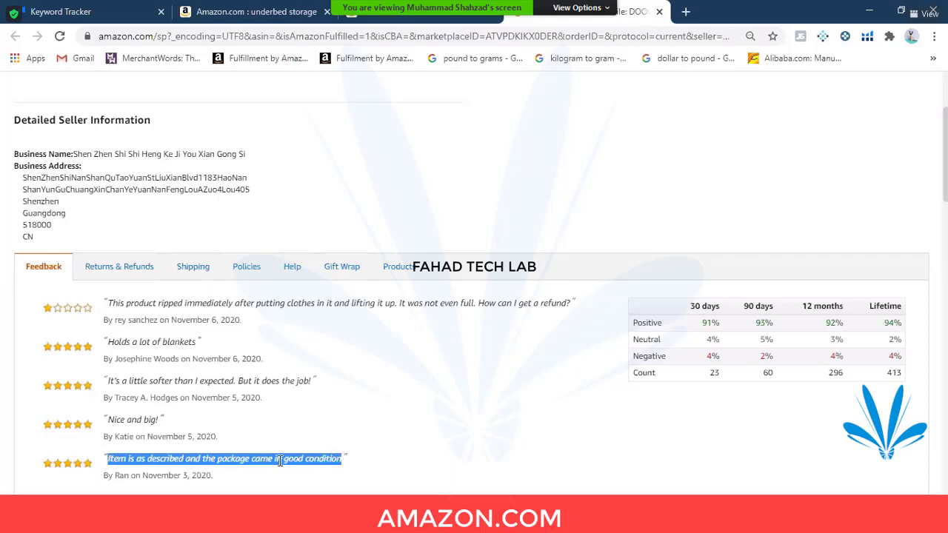
left_click(171, 456)
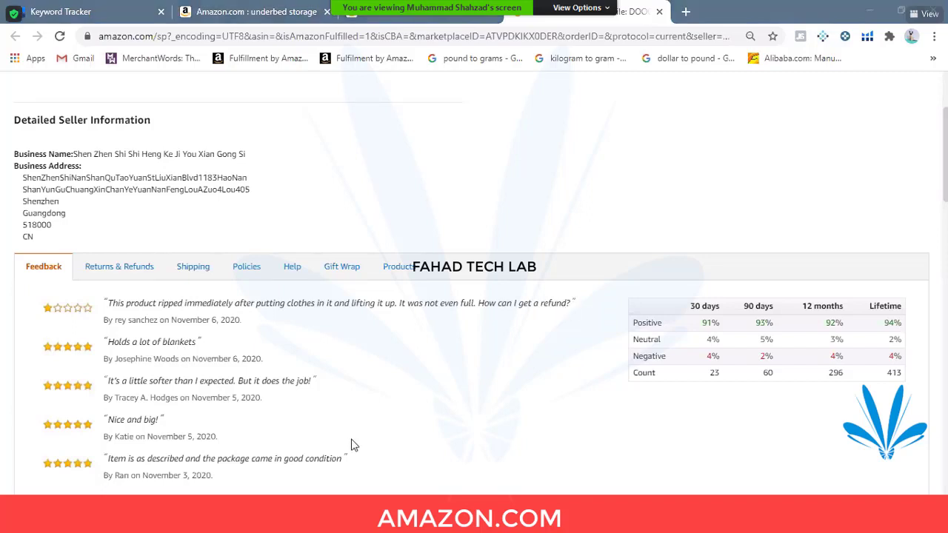
Step: Check the negative feedback removal topics in the course outline PDF, then reread the seller's one-star feedback comment
key("alt+Tab")
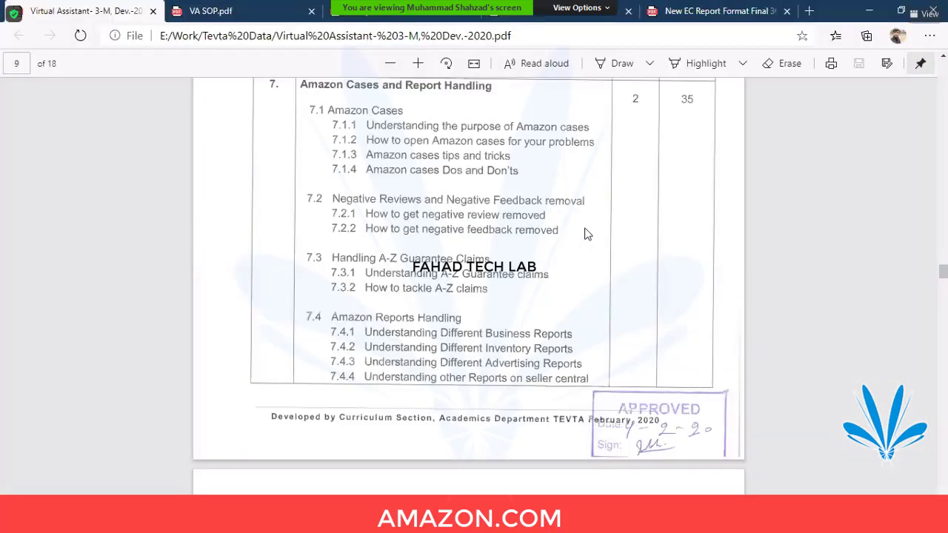
left_click(869, 10)
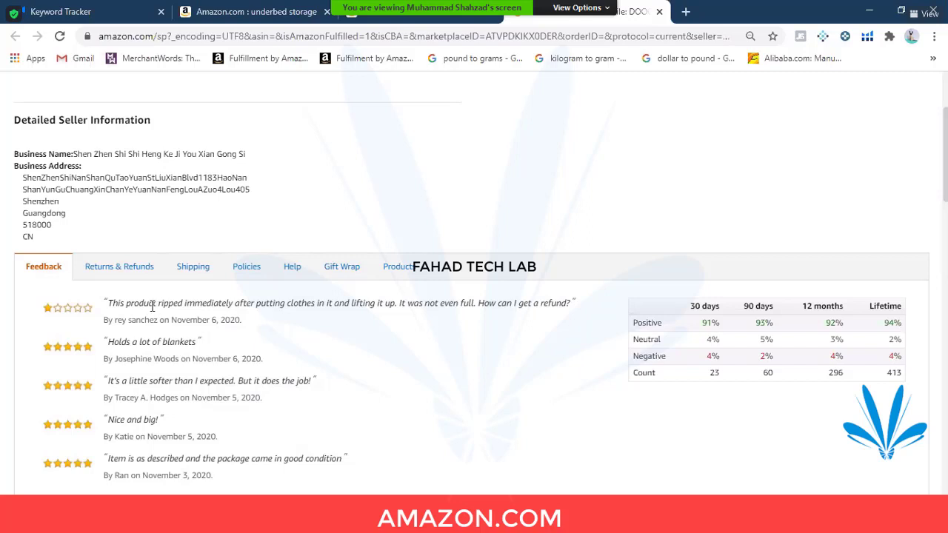
left_click_drag(144, 303, 297, 303)
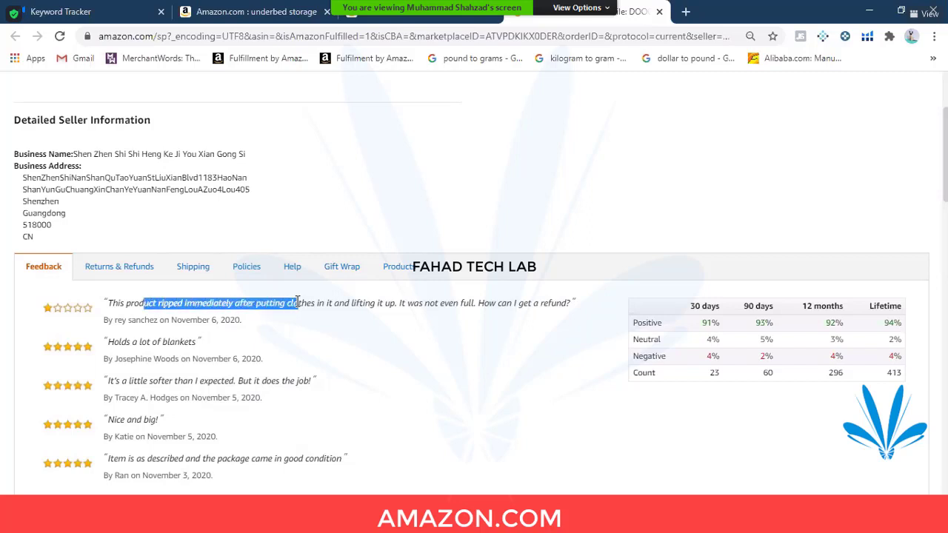
left_click(298, 303)
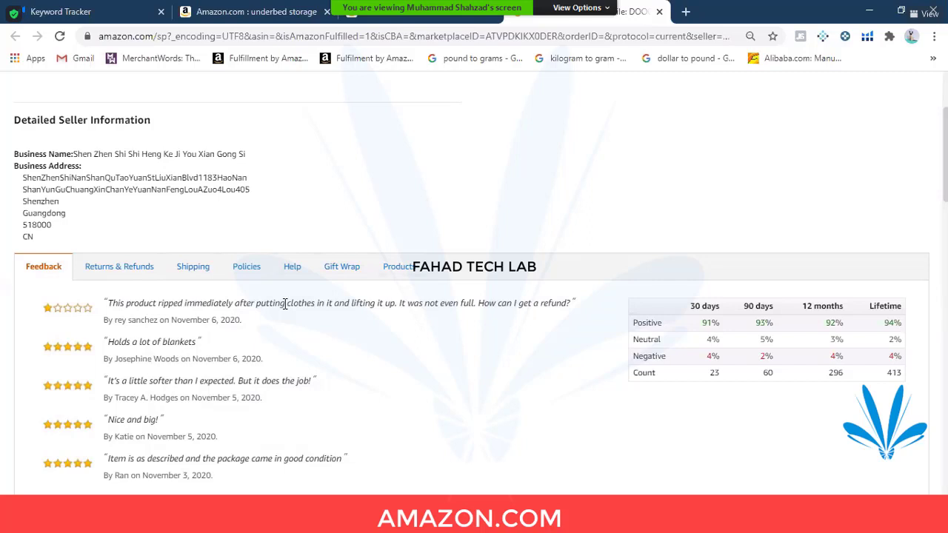
Step: Return to the storage bags listing and read through its top customer reviews and star rating breakdown
left_click(418, 18)
scroll(383, 355, "up", 2)
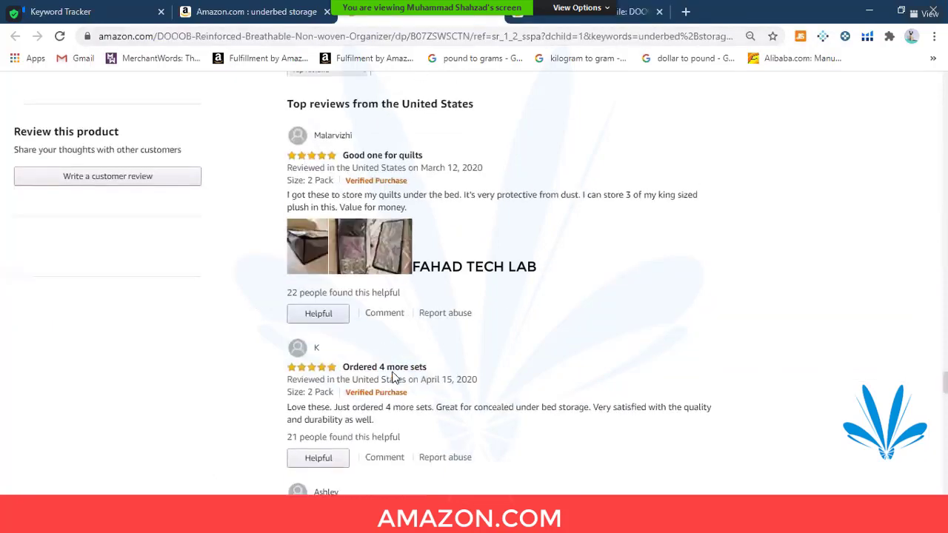
scroll(304, 304, "down", 8)
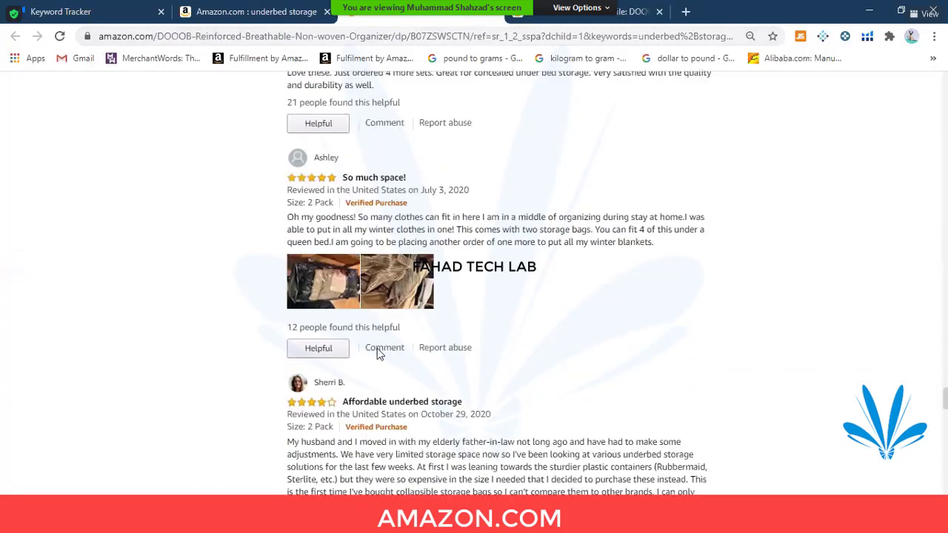
scroll(377, 350, "down", 9)
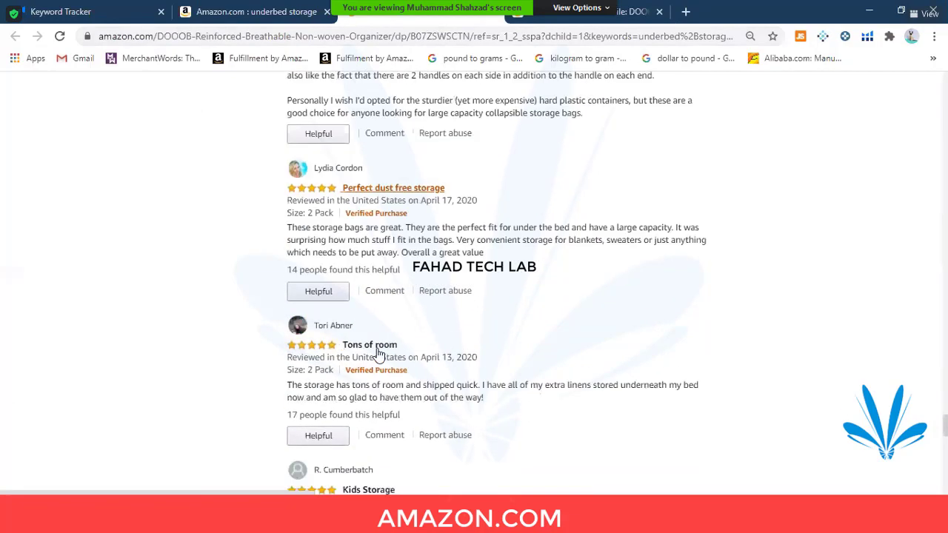
scroll(378, 349, "down", 2)
scroll(378, 352, "up", 7)
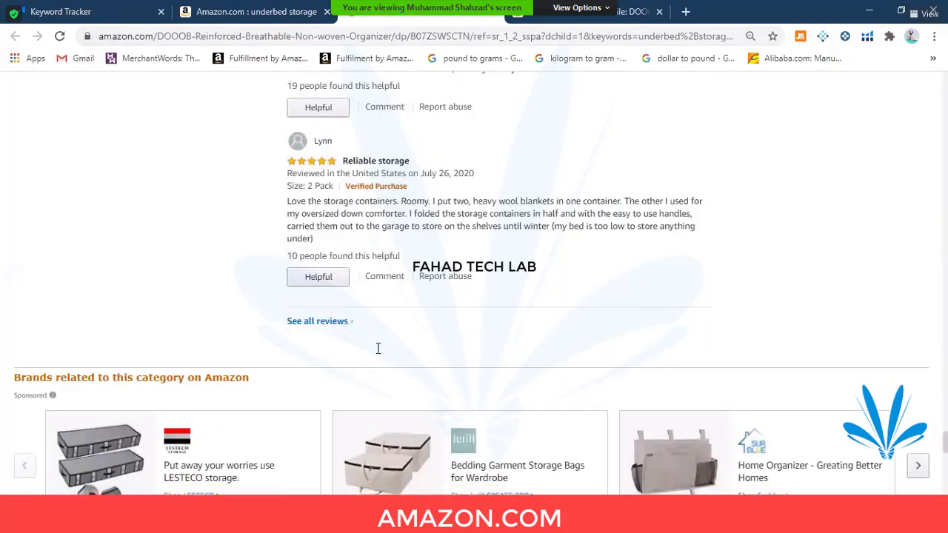
scroll(376, 354, "up", 18)
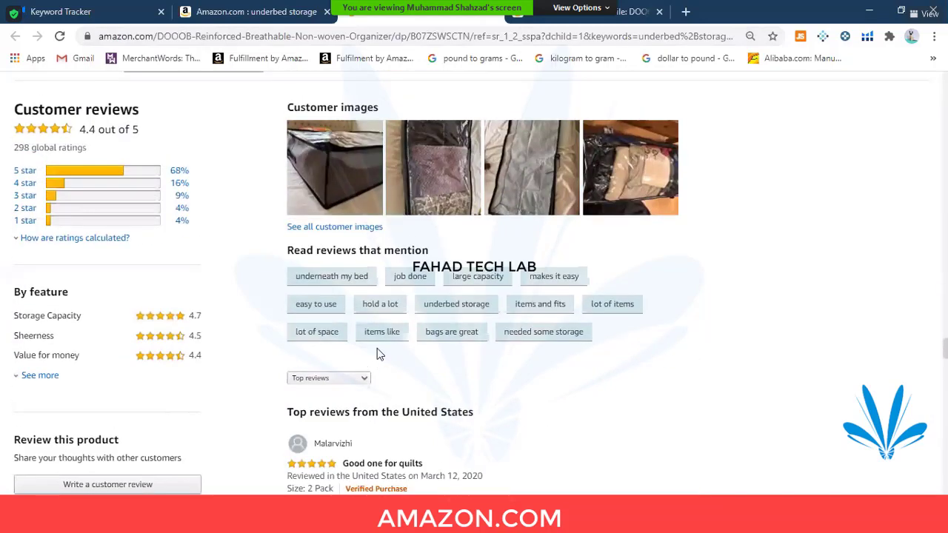
Step: Filter the storage bags' customer reviews to one star only and read the review titled "Trash"
left_click(100, 222)
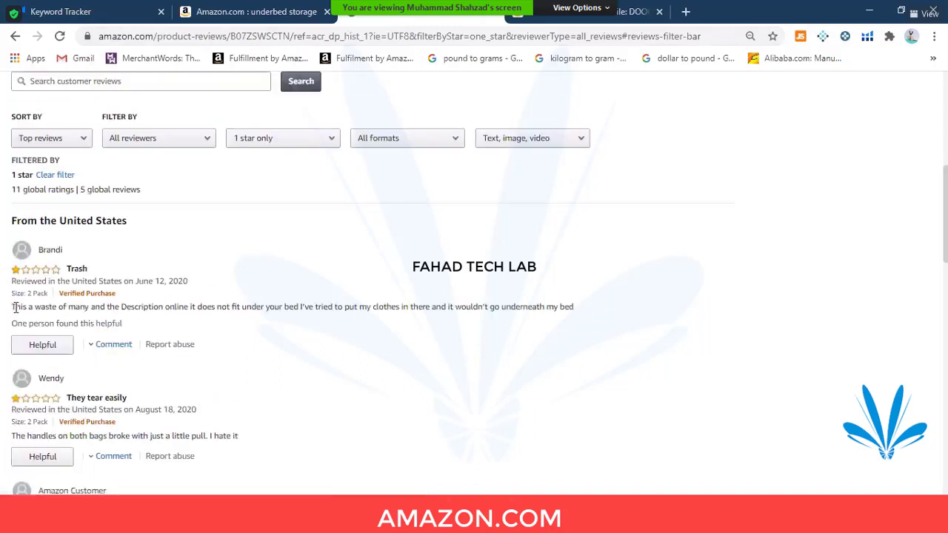
left_click_drag(15, 307, 409, 307)
left_click(407, 310)
Step: Go back to the underbed storage search results and look over the competing storage bag listings
key("alt+Left")
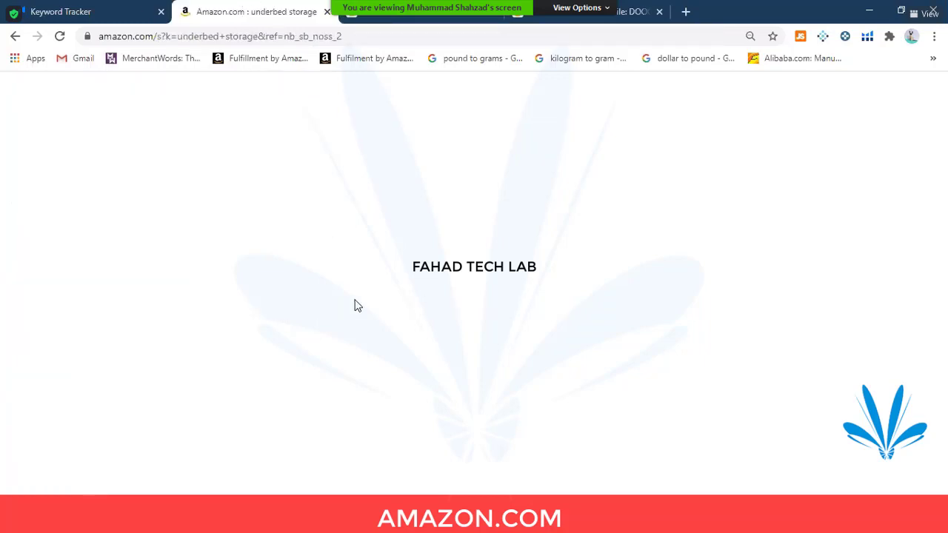
scroll(356, 310, "down", 2)
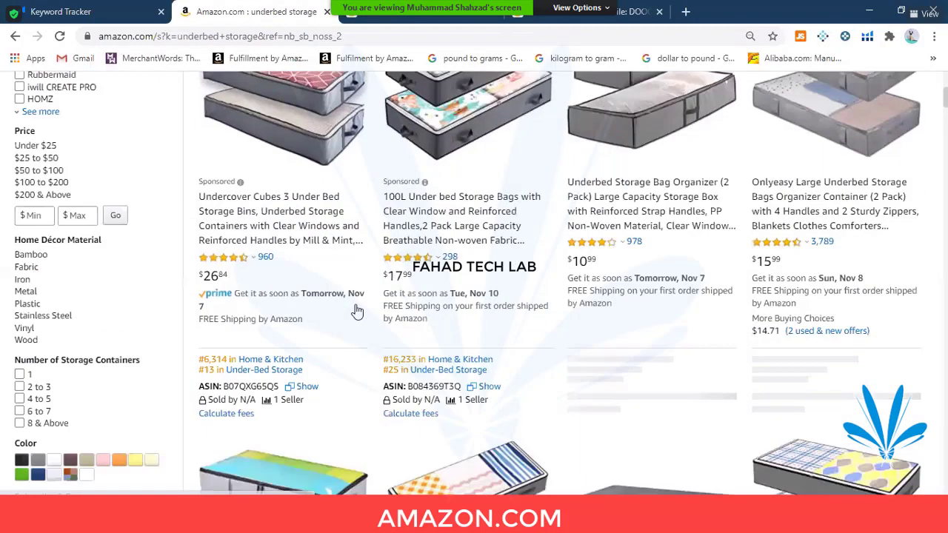
scroll(356, 311, "up", 3)
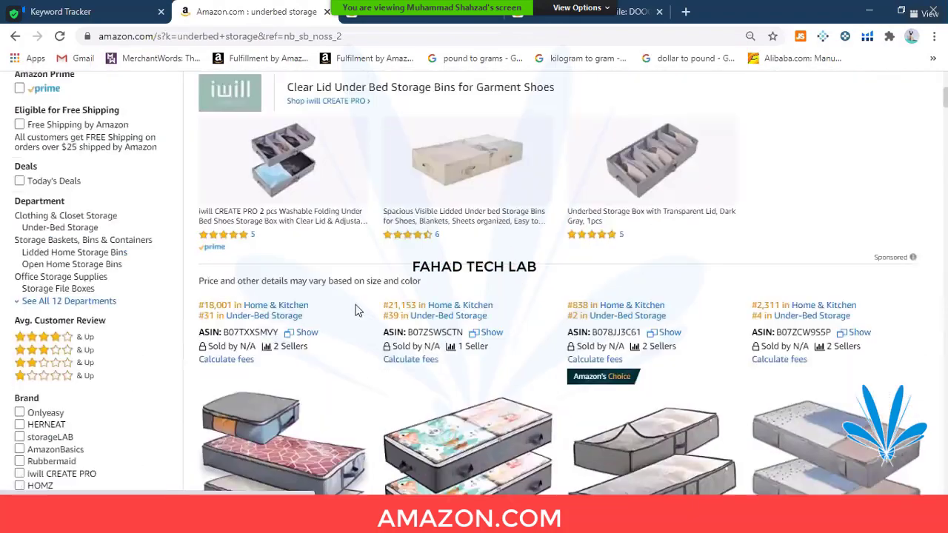
scroll(439, 359, "down", 4)
scroll(465, 424, "up", 2)
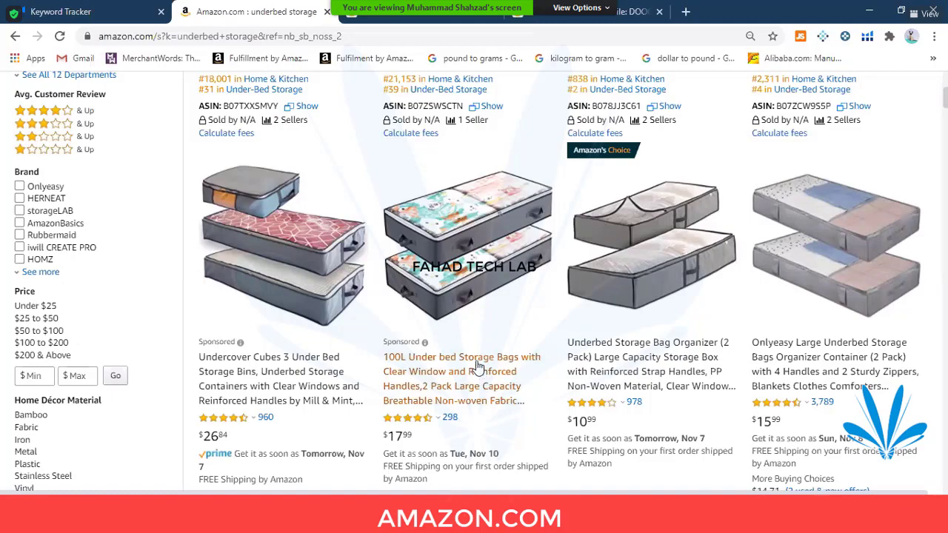
scroll(478, 367, "down", 2)
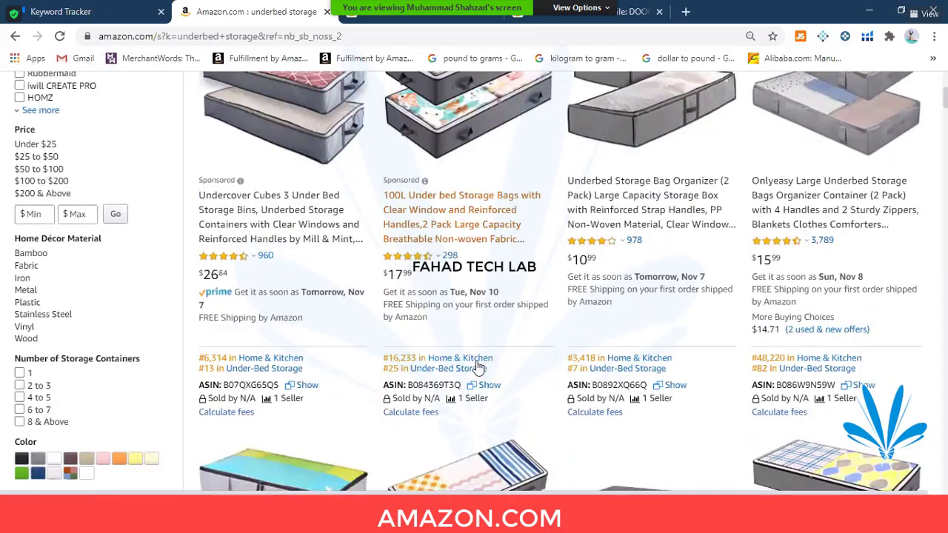
scroll(478, 366, "up", 2)
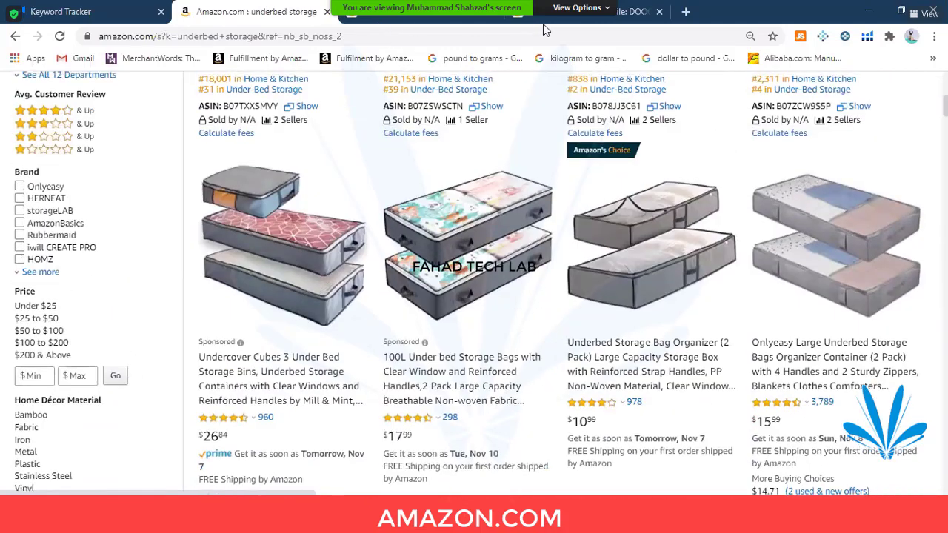
Step: Revisit the one-star reviews of the storage bags and check the course outline PDF before returning to the reviews
left_click(448, 19)
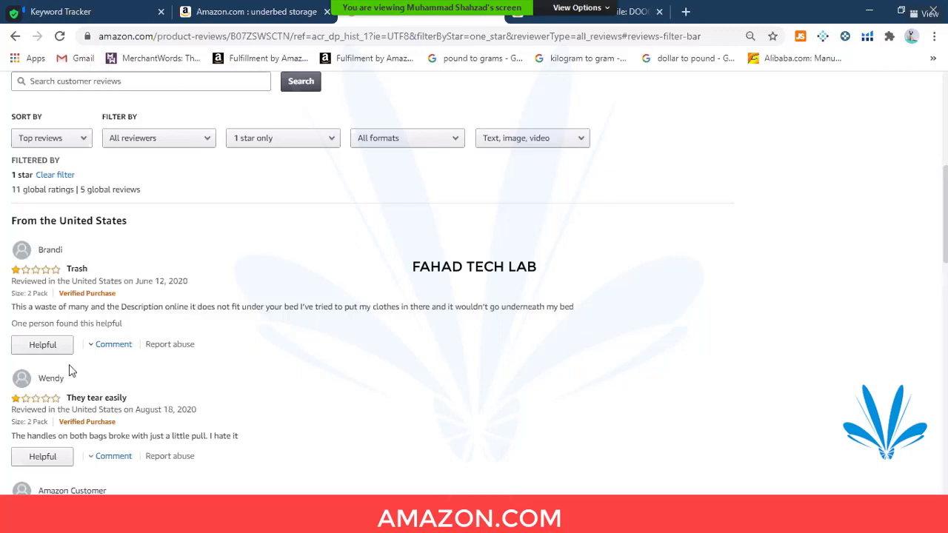
key("alt+Tab")
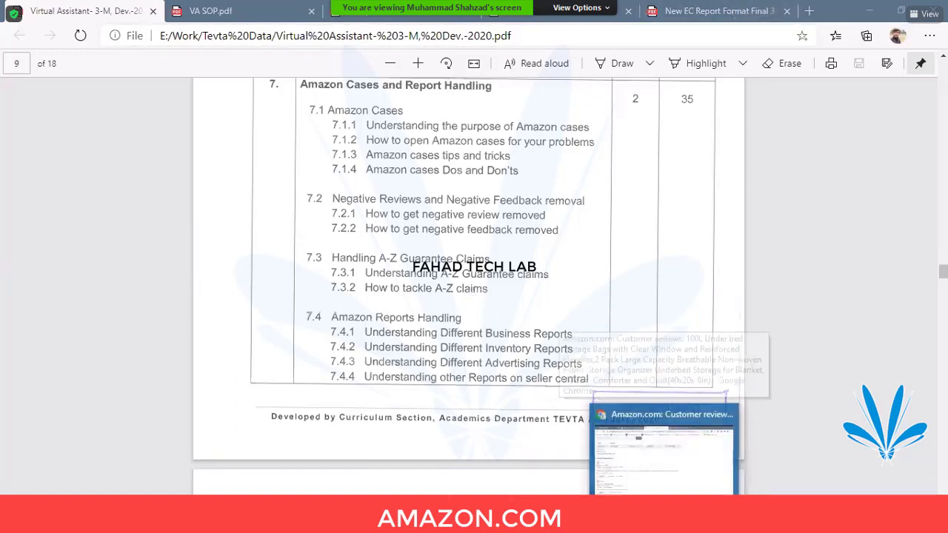
left_click(666, 466)
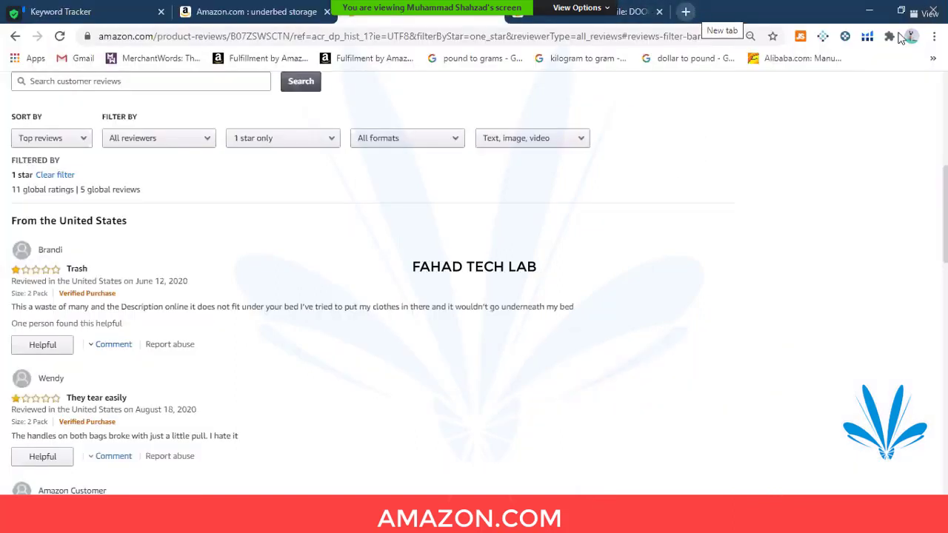
Step: Search Google for "browsec vpn" and open the Browsec VPN - Free VPN for Chrome result in a separate tab
left_click(686, 14)
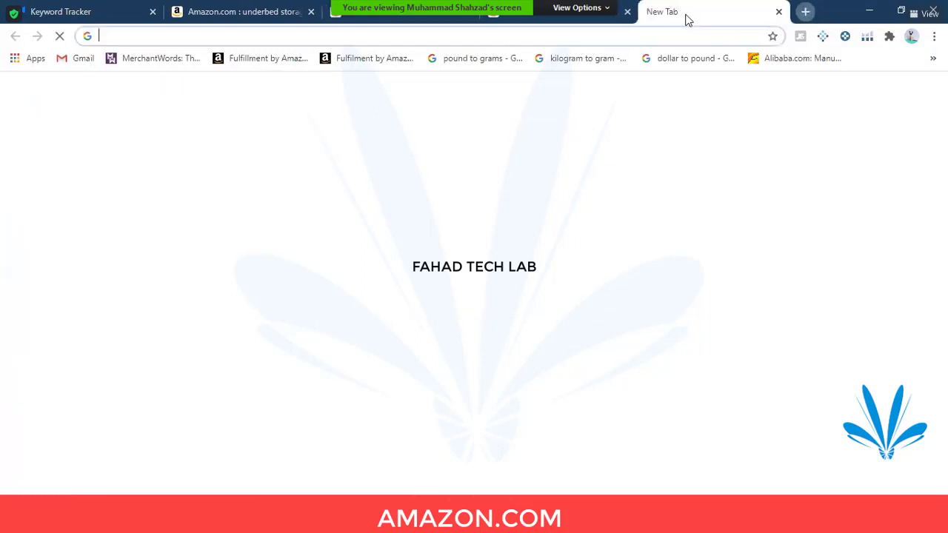
type("bows")
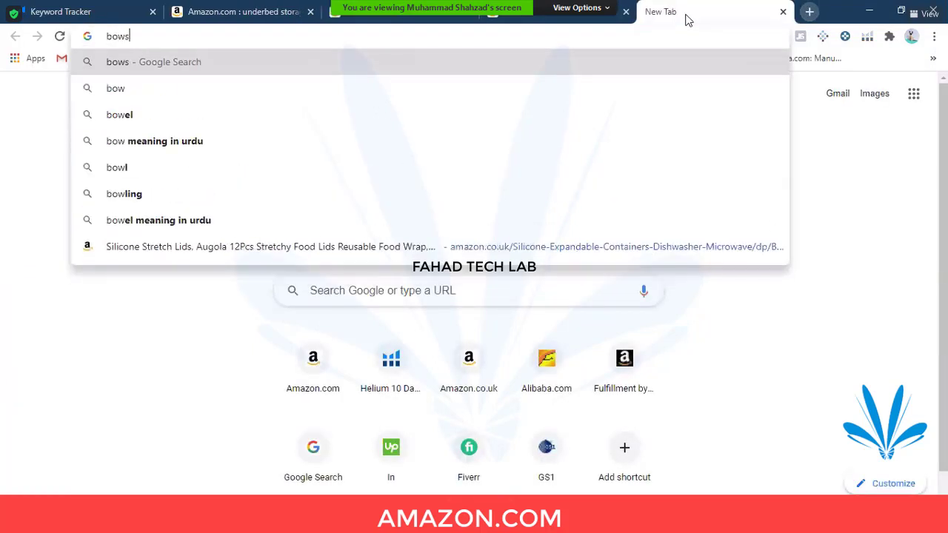
type("e")
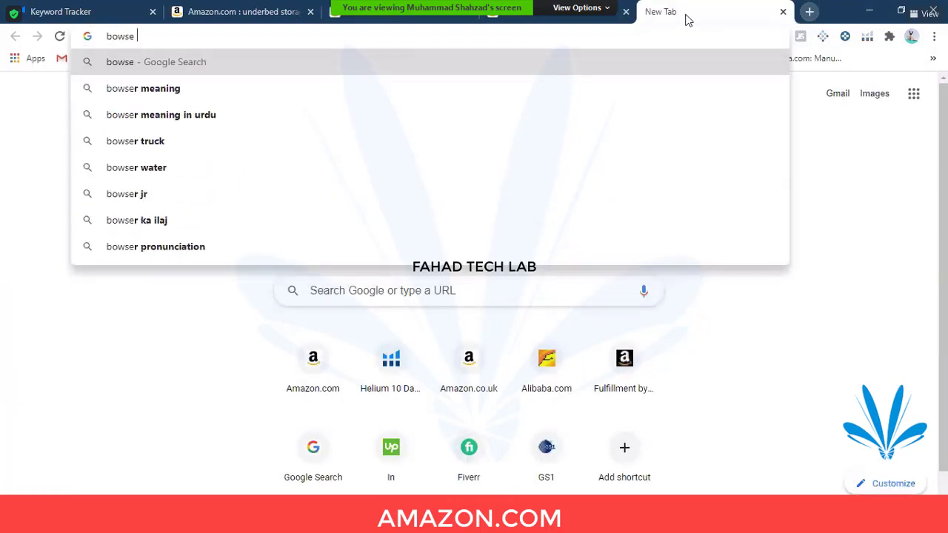
type("c")
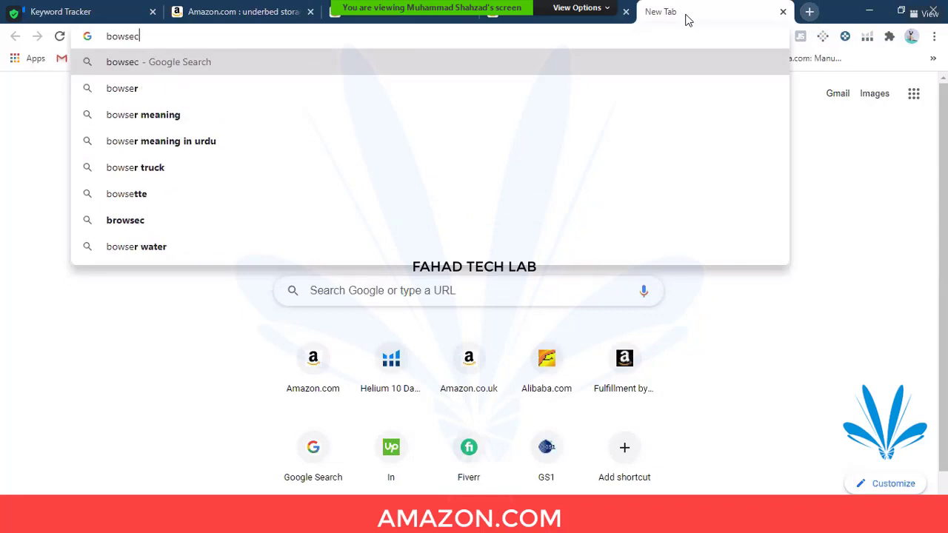
key("Down")
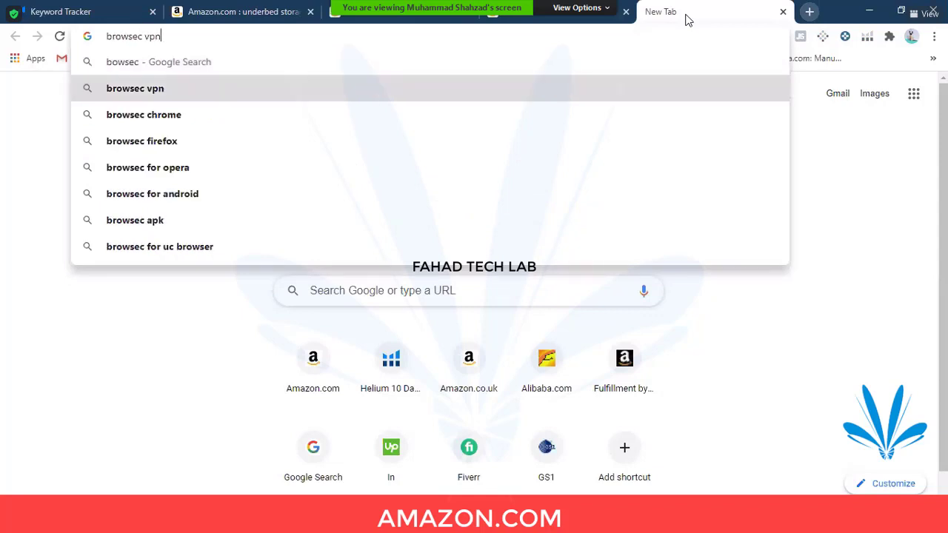
key("Return")
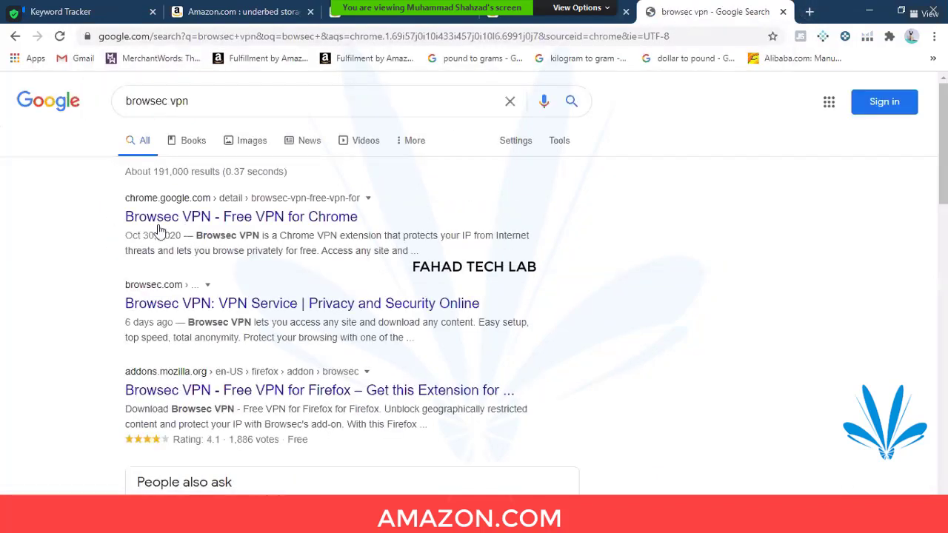
right_click(168, 217)
left_click(237, 228)
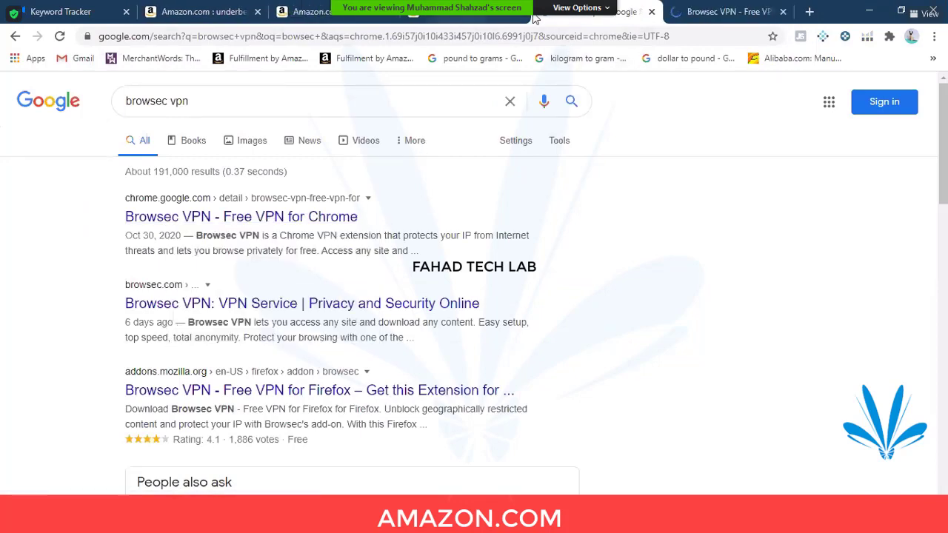
Step: Search Google for "fastpeoplesearch" in the search results tab and open the Fast People Search website
left_click(508, 43)
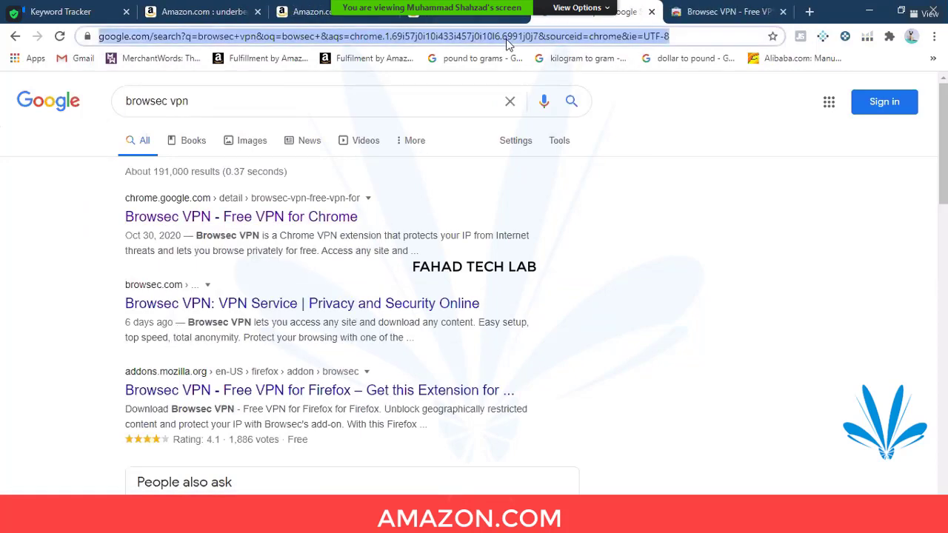
type("fastp")
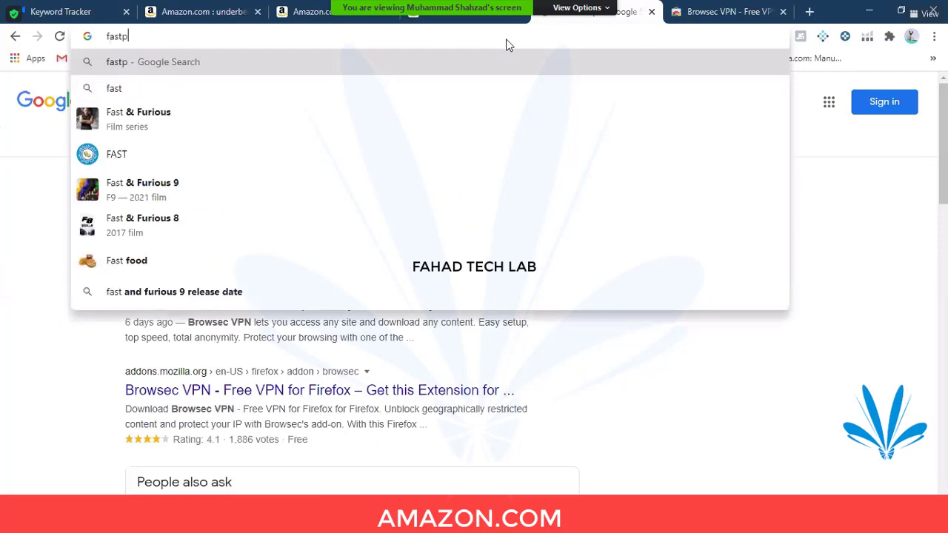
type("eople")
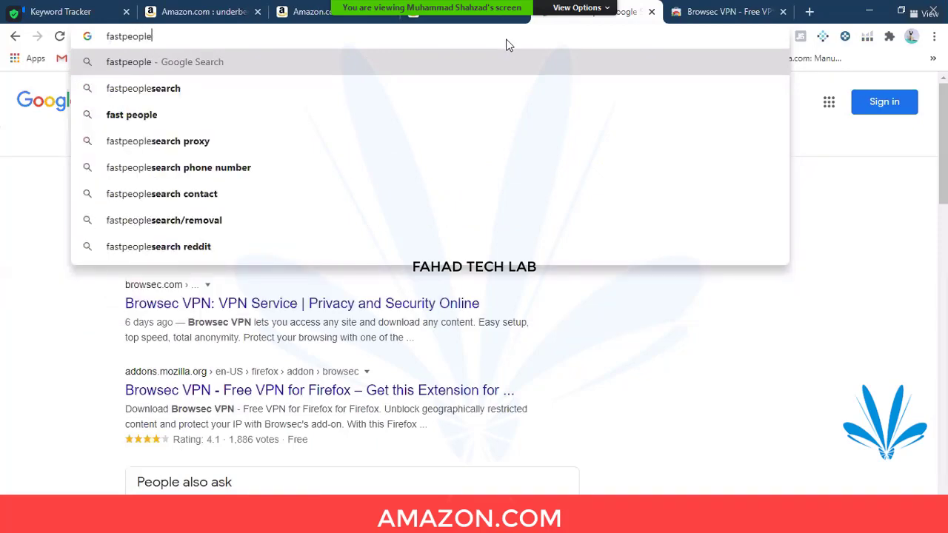
key("Down")
key("Return")
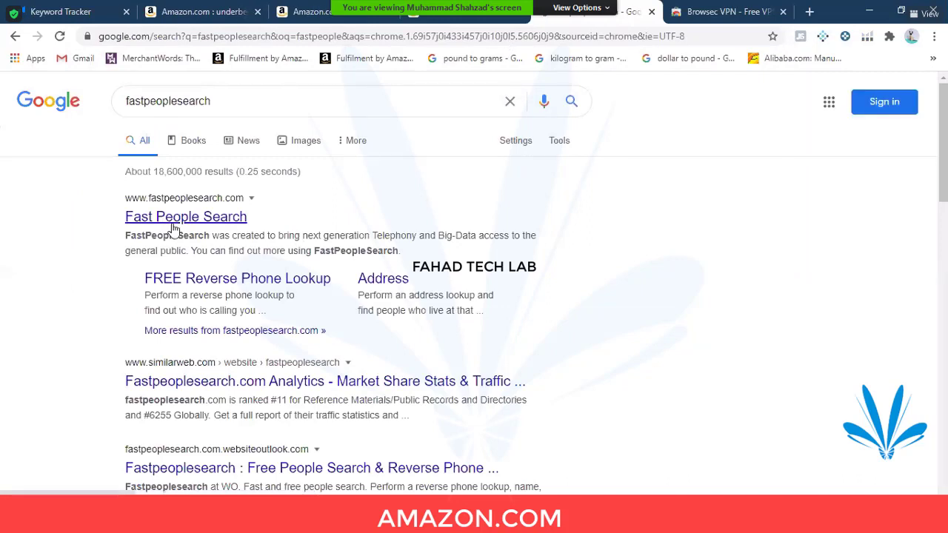
left_click(177, 218)
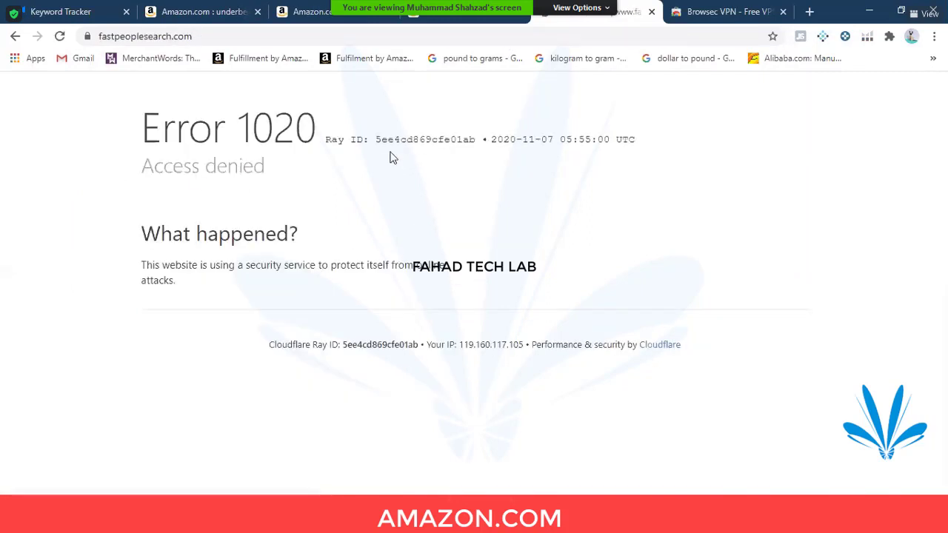
Step: Add the Browsec VPN extension to Chrome from its web store page and close the Chrome sign-in page
left_click(696, 12)
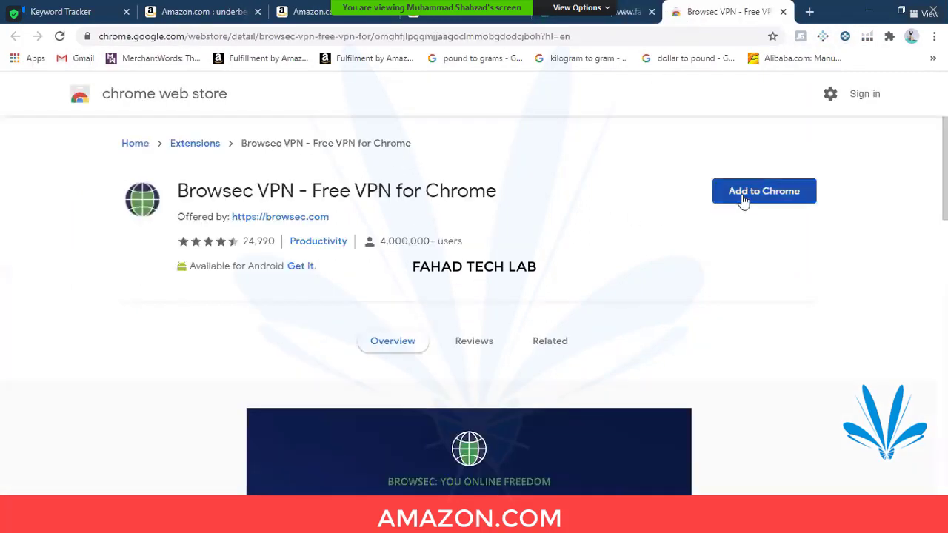
left_click(773, 191)
left_click(495, 151)
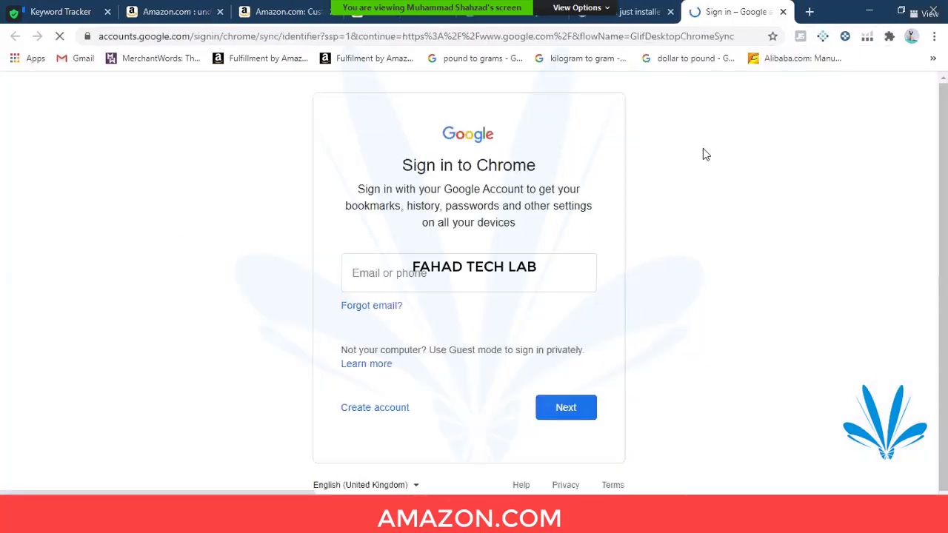
key("ctrl+w")
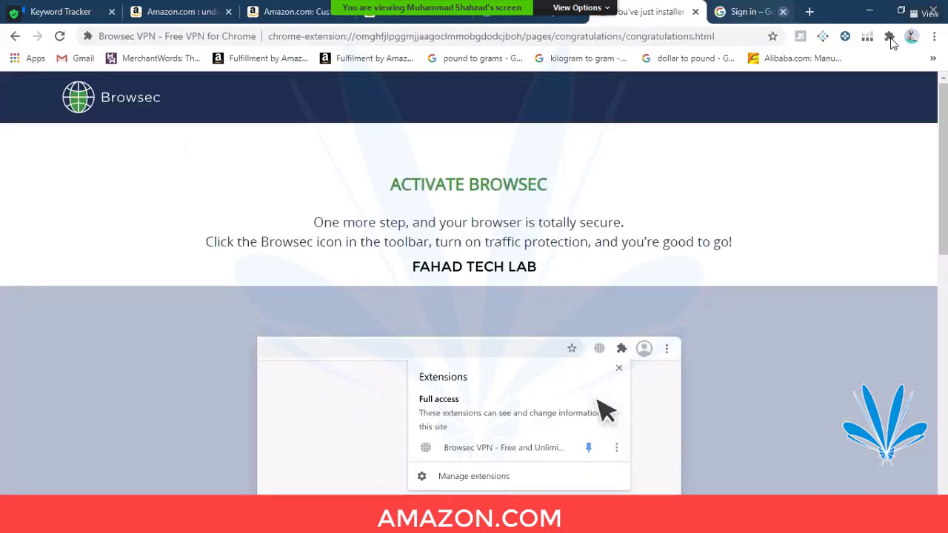
Step: Pin the Browsec VPN extension to the browser and switch on its privacy protection
left_click(889, 37)
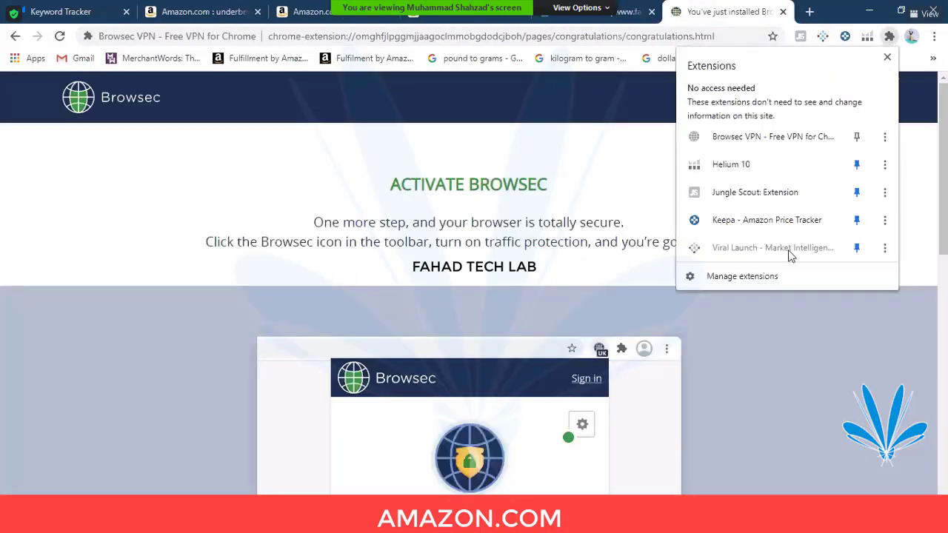
left_click(856, 136)
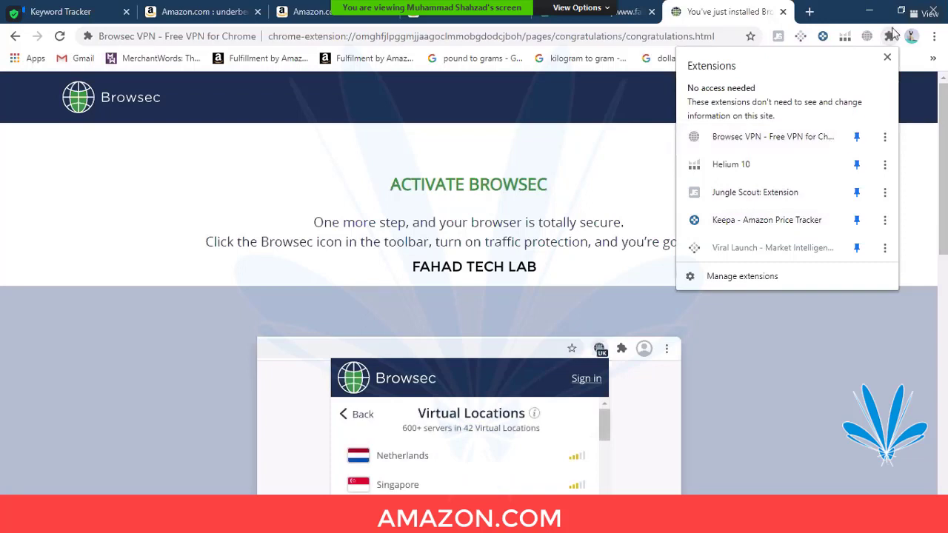
left_click(866, 36)
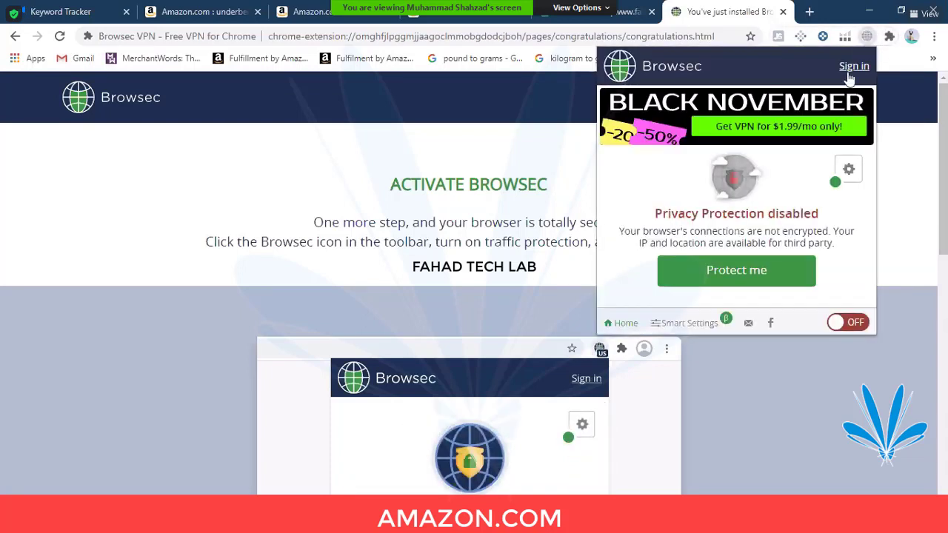
left_click(736, 274)
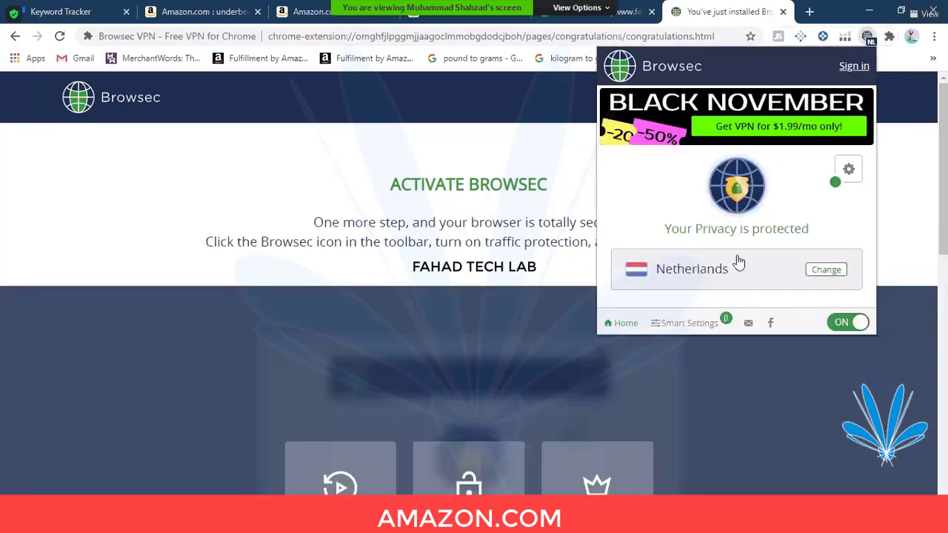
Step: Close the Browsec activation page, reload fastpeoplesearch.com with the VPN on and close that site
left_click(783, 12)
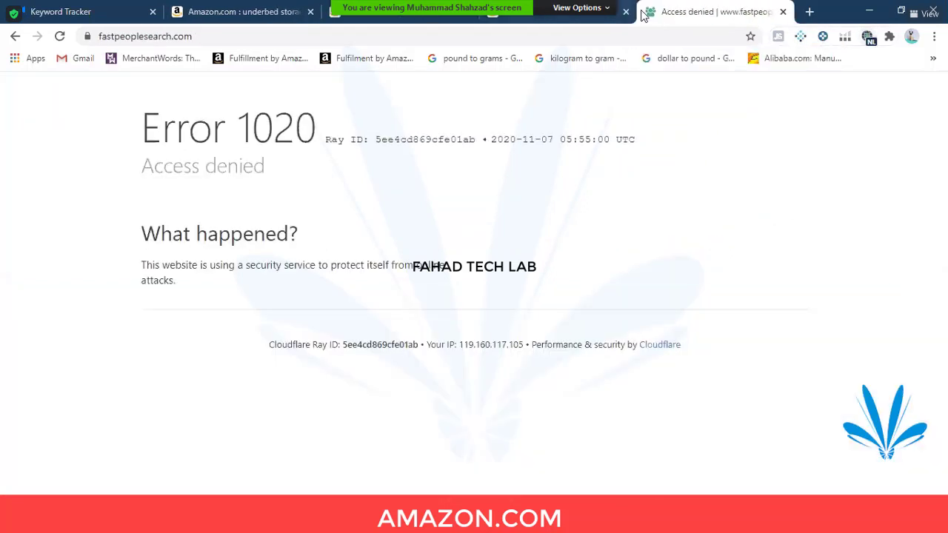
left_click(60, 36)
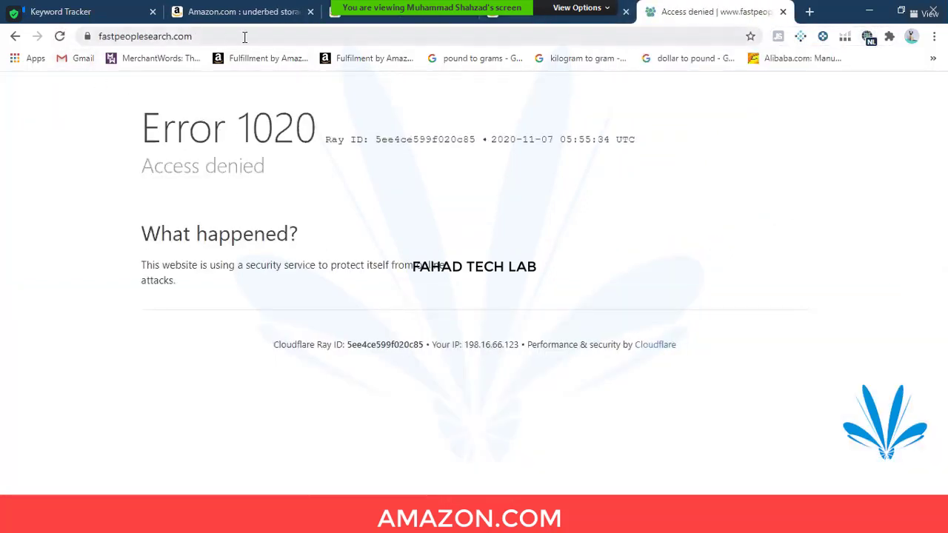
left_click(782, 12)
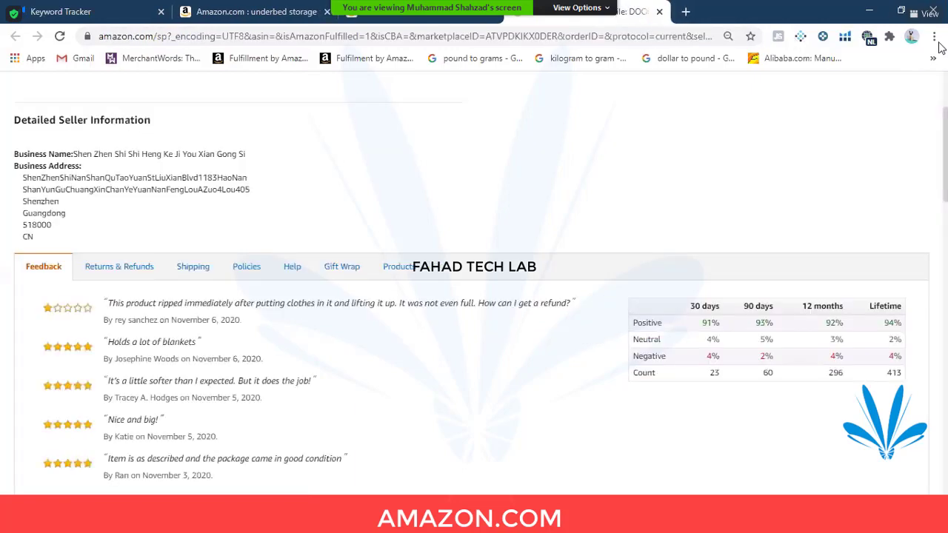
Step: Examine the advanced Clear browsing data options in Chrome's settings without clearing anything, and look through the privacy and appearance settings
left_click(934, 37)
left_click(857, 275)
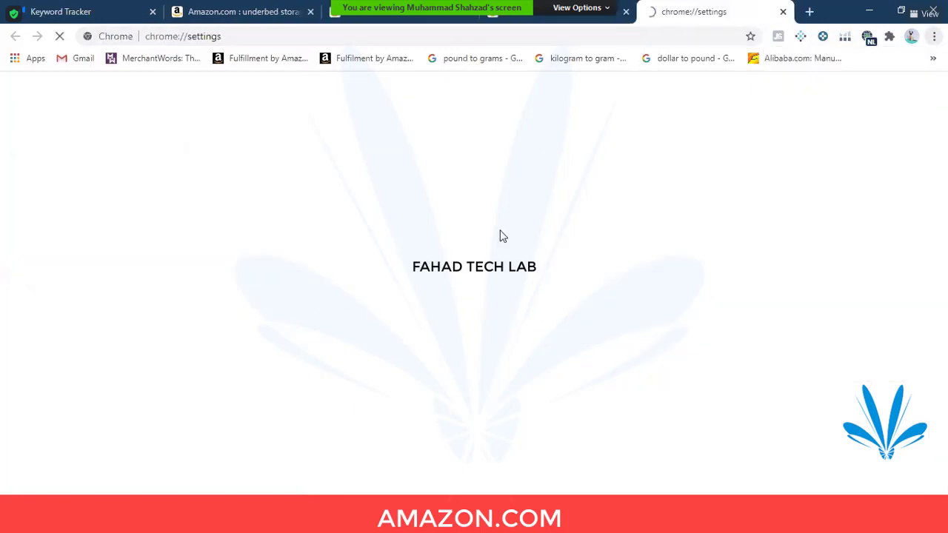
scroll(444, 330, "down", 4)
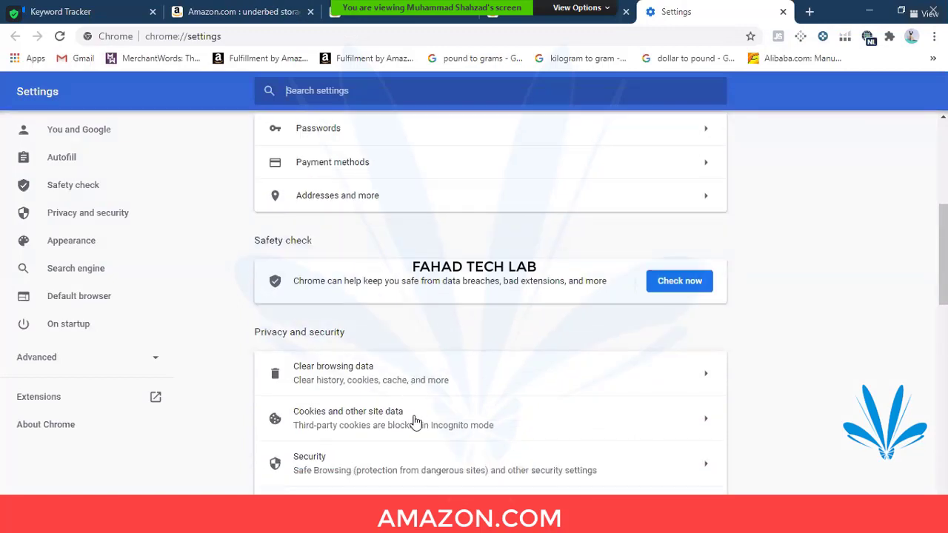
left_click(414, 380)
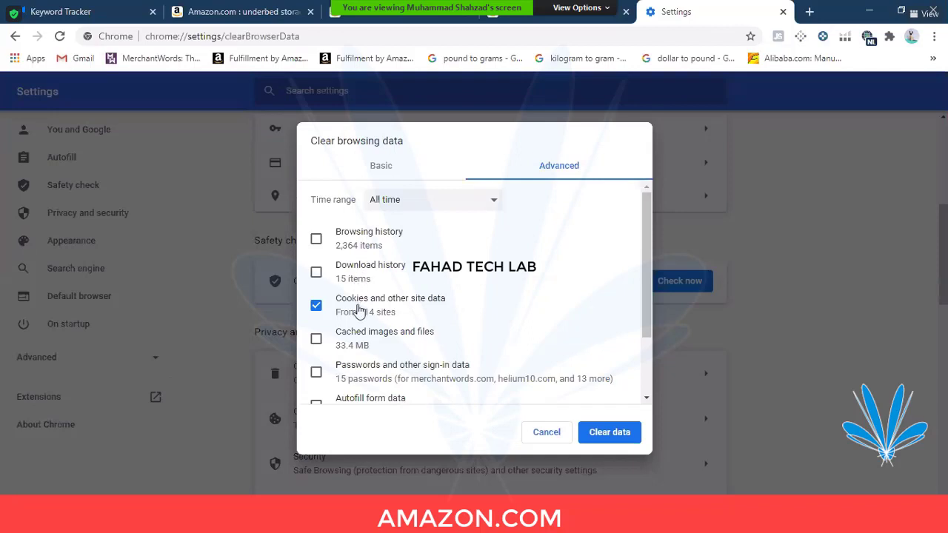
scroll(358, 298, "down", 2)
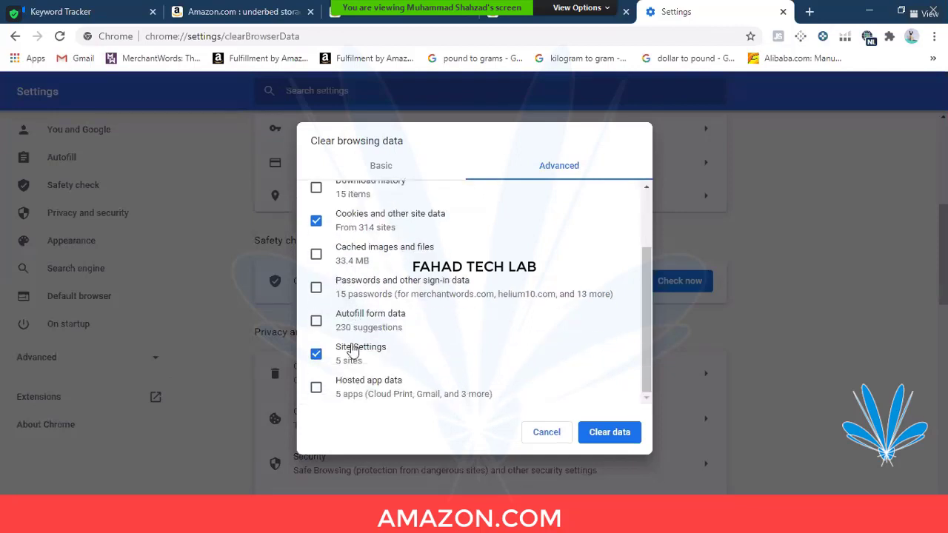
scroll(353, 355, "up", 3)
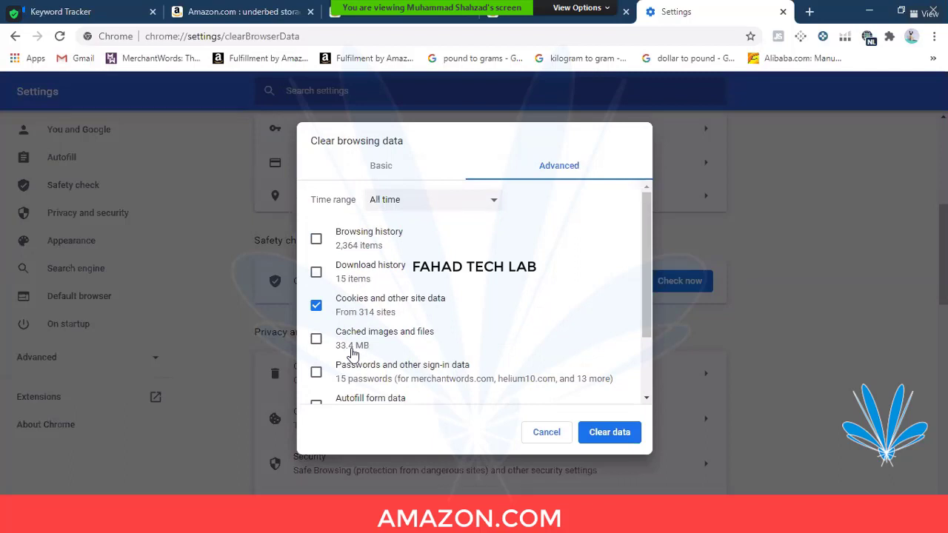
left_click(546, 432)
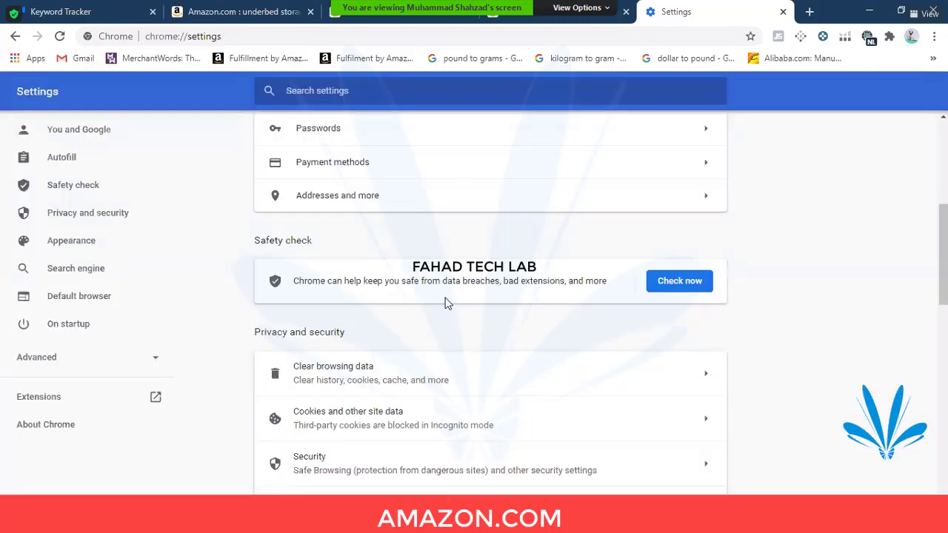
scroll(446, 302, "down", 2)
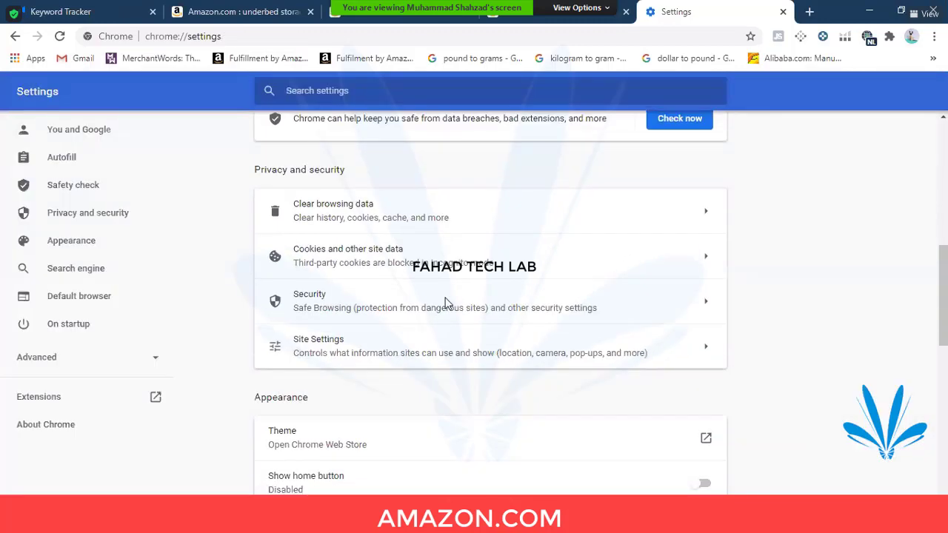
scroll(446, 302, "down", 2)
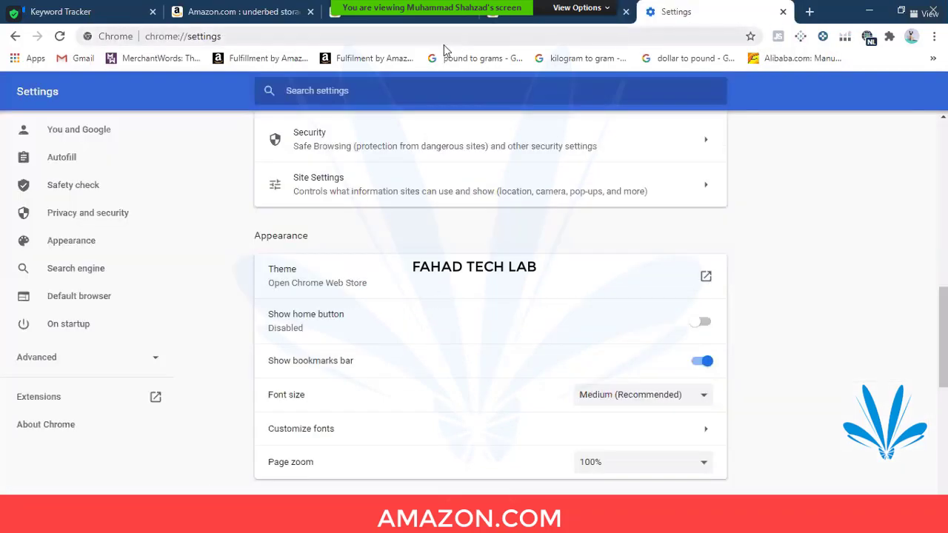
Step: Search Google for "fastpeoplesearch" with the VPN on, check the Fast People Search site in a separate tab and close it
left_click(444, 36)
type("fac")
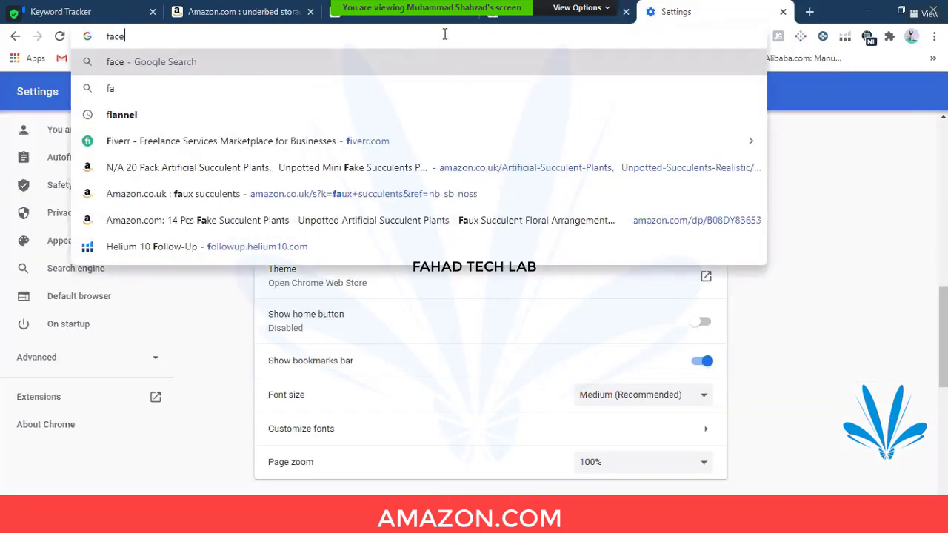
key("BackSpace")
key("Down")
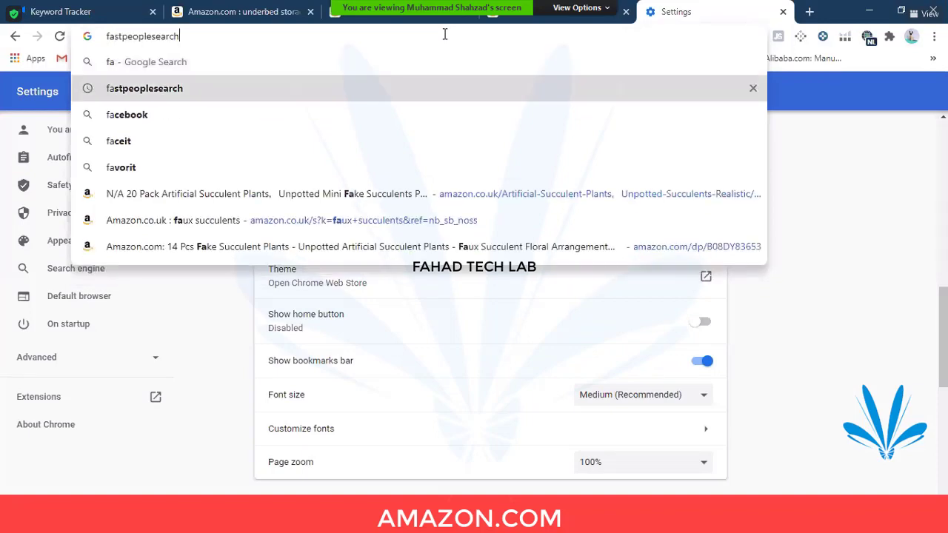
key("Return")
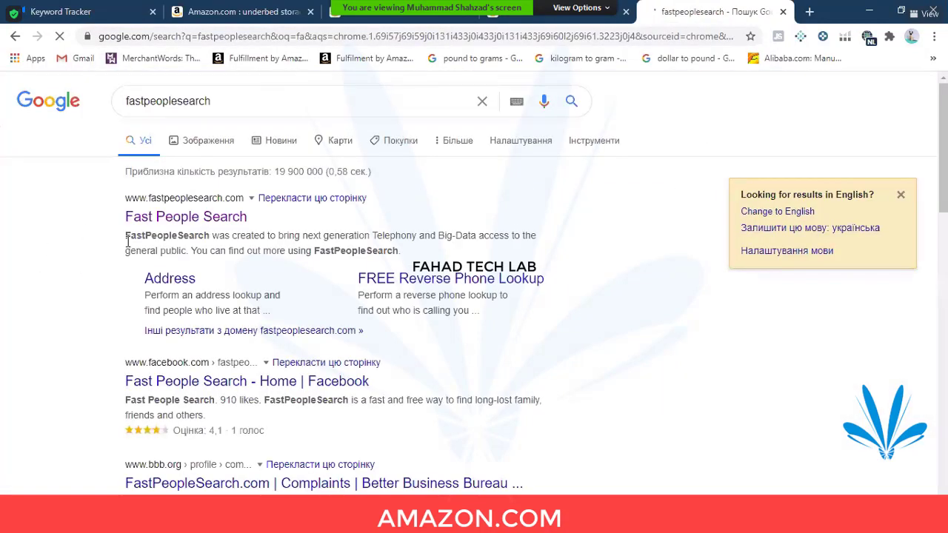
right_click(210, 216)
left_click(259, 226)
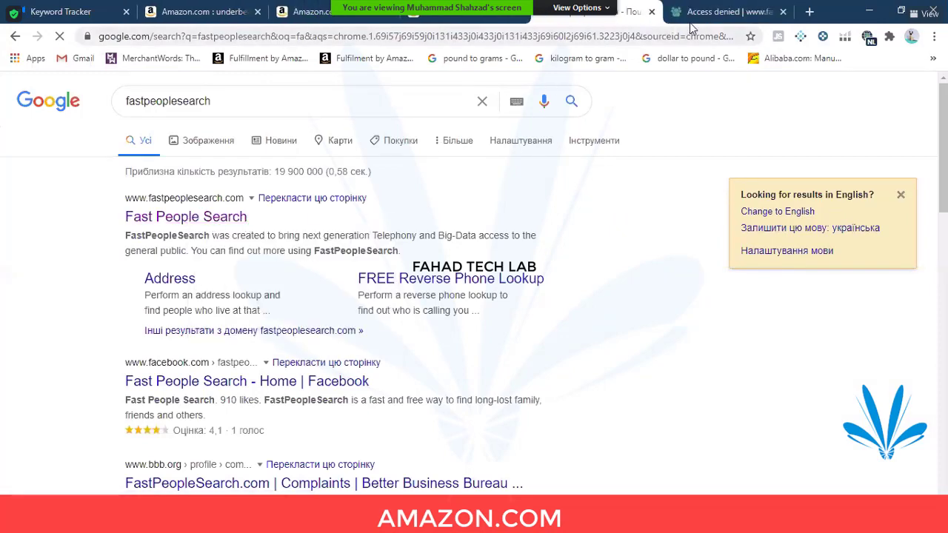
left_click(709, 14)
left_click(783, 12)
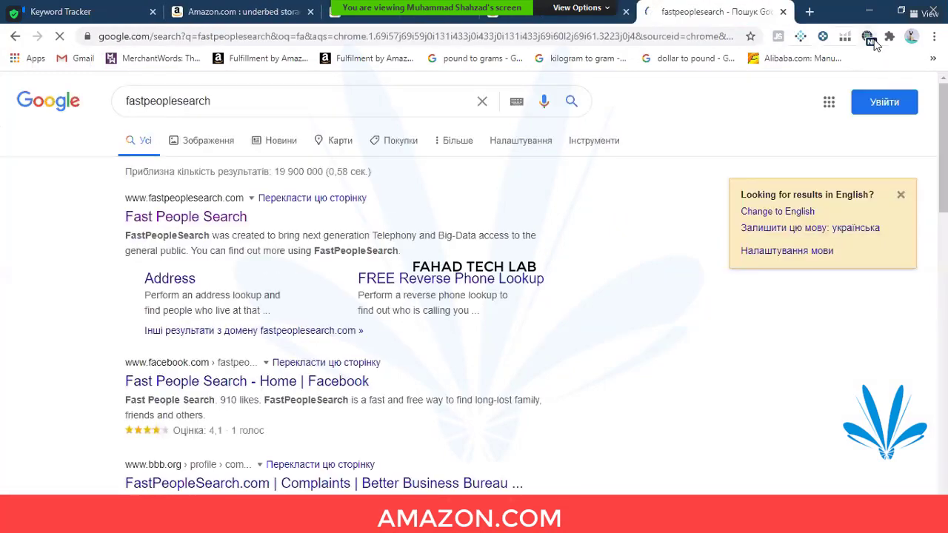
Step: Switch the Browsec VPN's virtual location to United States and close the old Google results tab
left_click(867, 36)
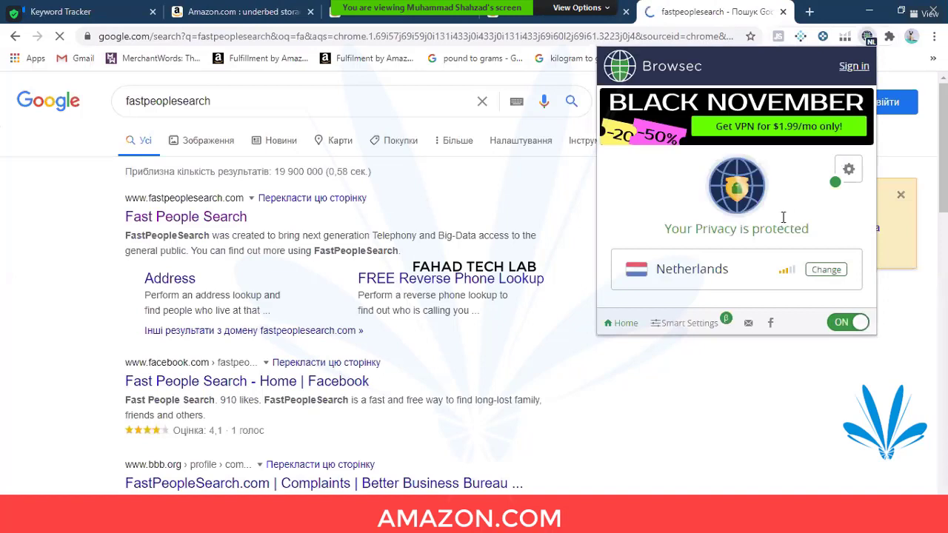
left_click(821, 274)
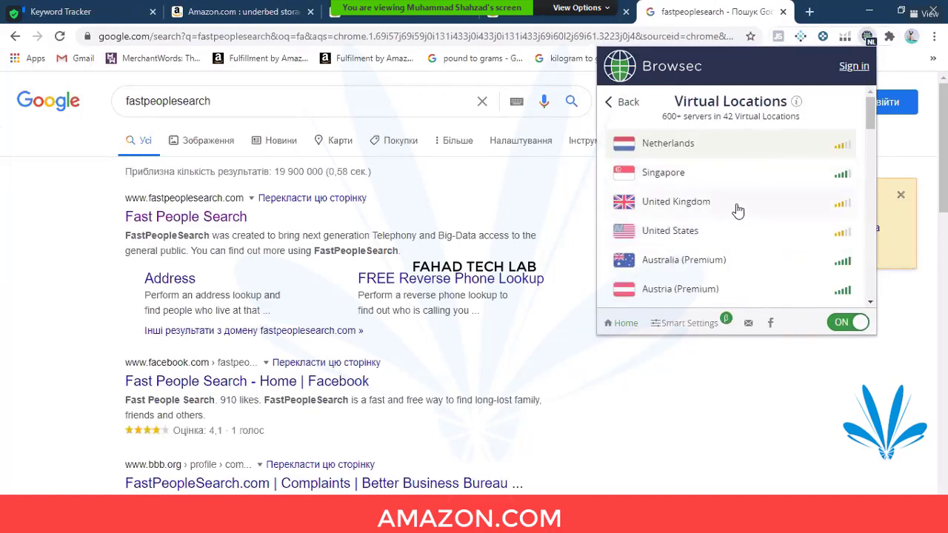
left_click(738, 232)
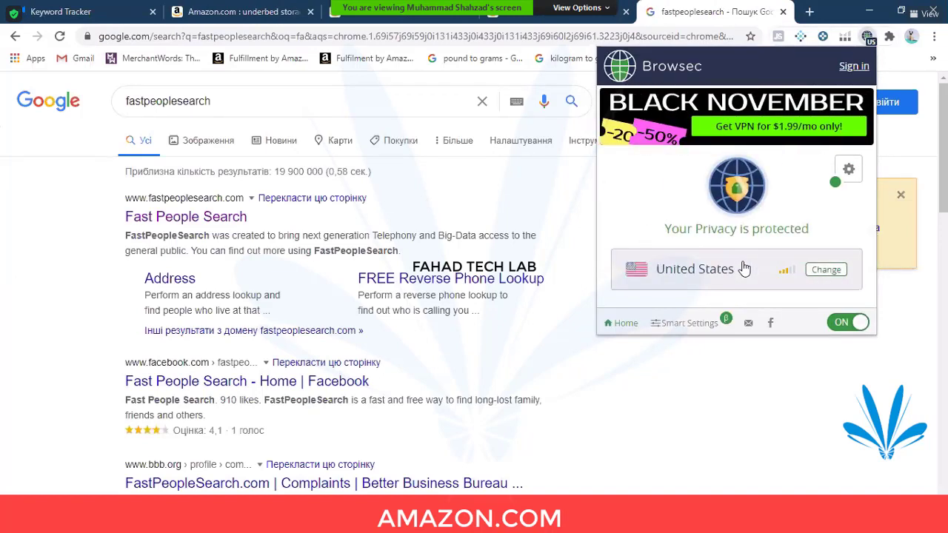
left_click(783, 11)
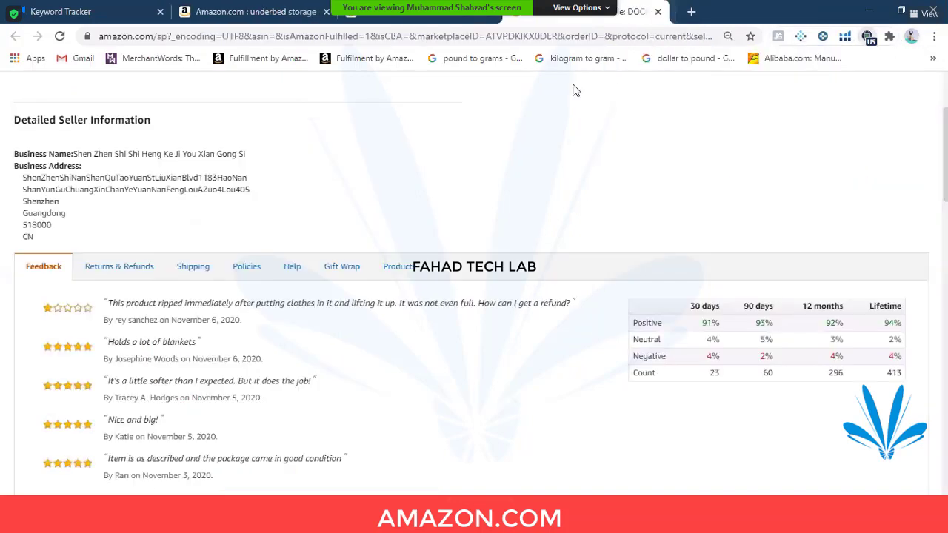
Step: Search Google for "fastpeoplesearch" in a new tab with the United States VPN location active
left_click(685, 14)
type("fa")
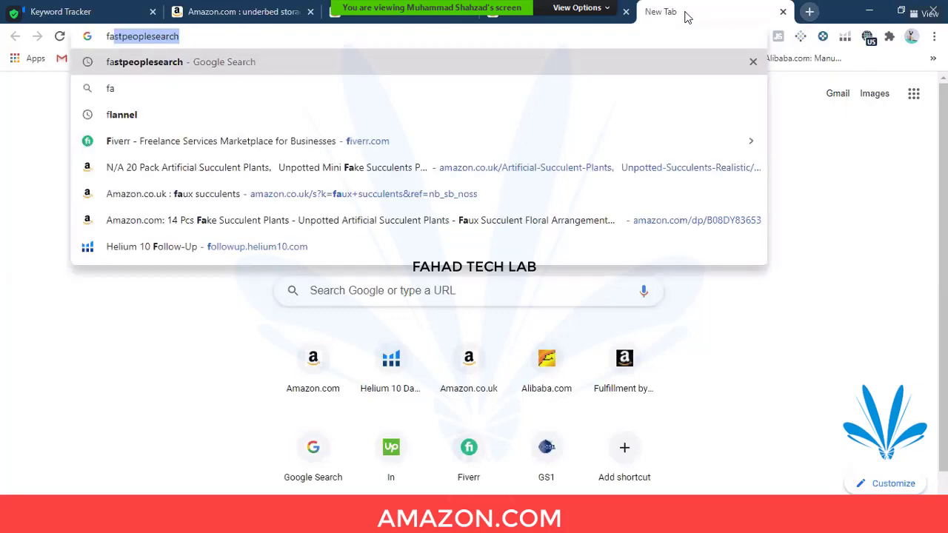
key("BackSpace")
type("s")
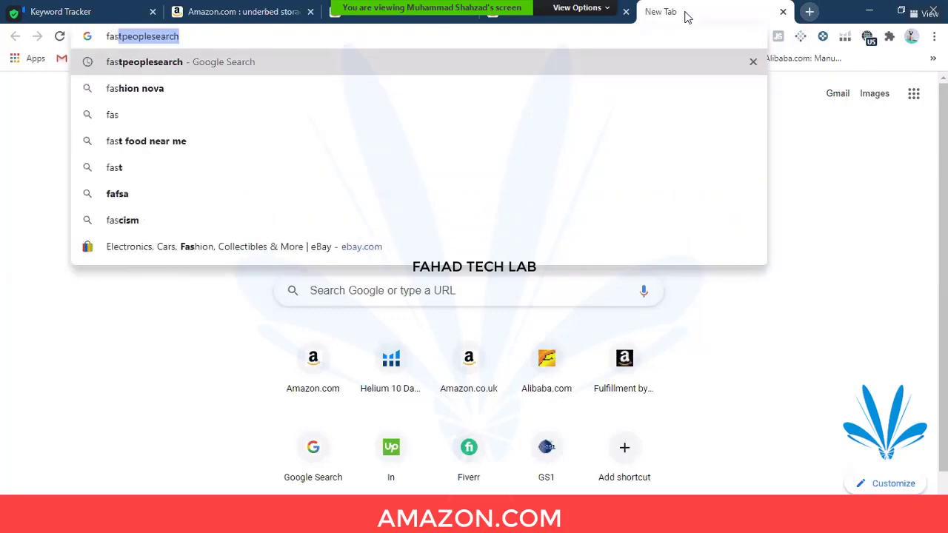
key("Return")
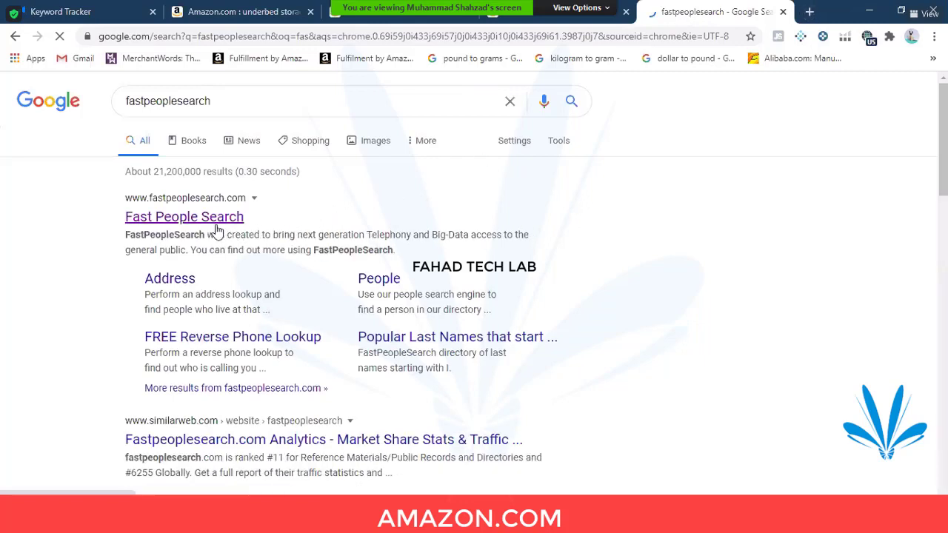
right_click(215, 222)
left_click(244, 235)
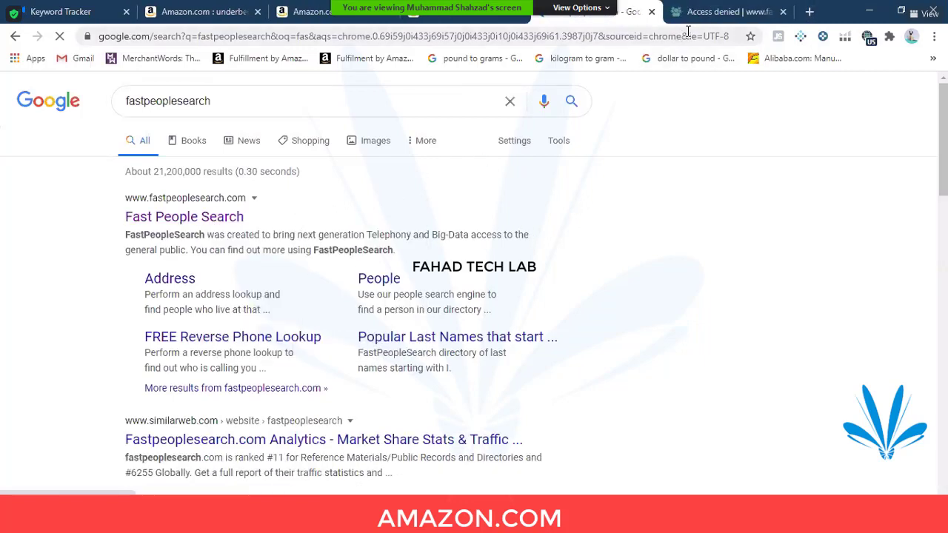
left_click(722, 12)
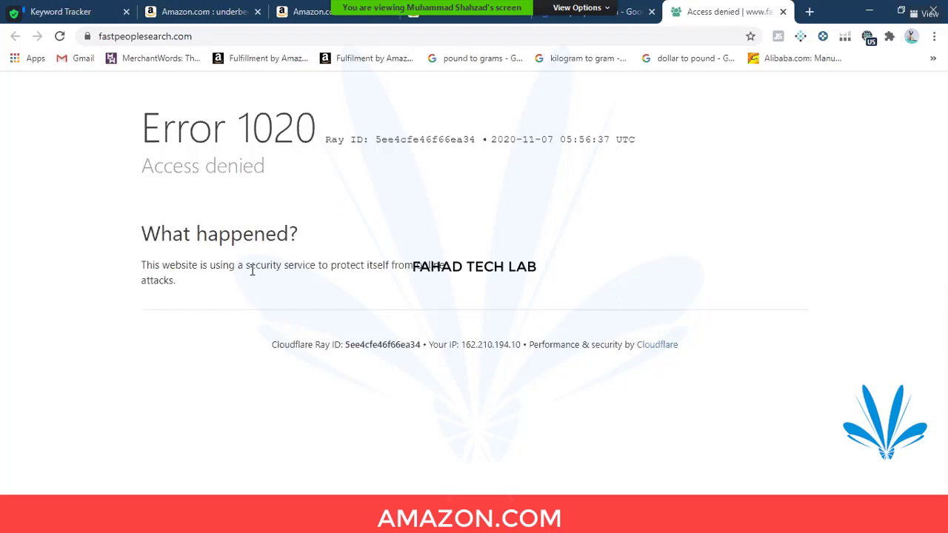
left_click(783, 12)
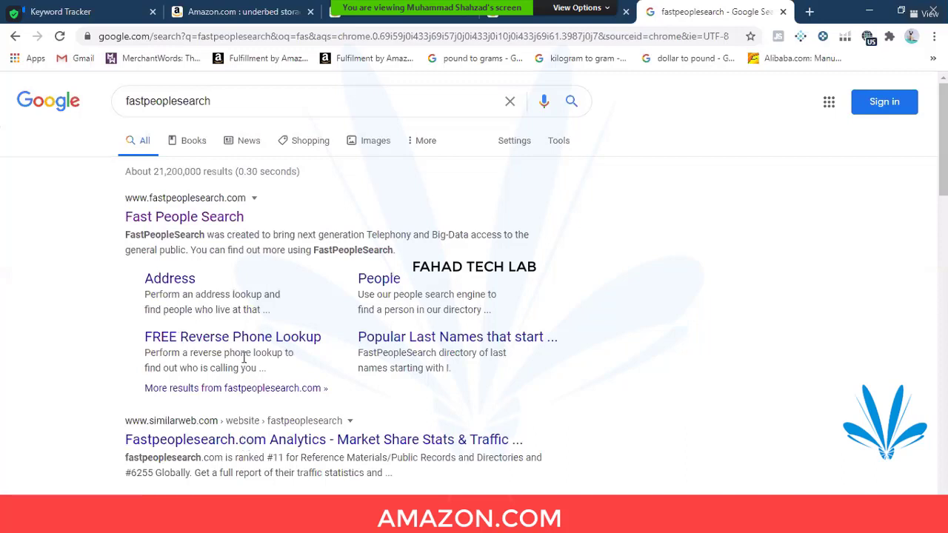
Step: Open the SimilarWeb analytics result for Fastpeoplesearch.com in a separate tab and read the page
right_click(239, 439)
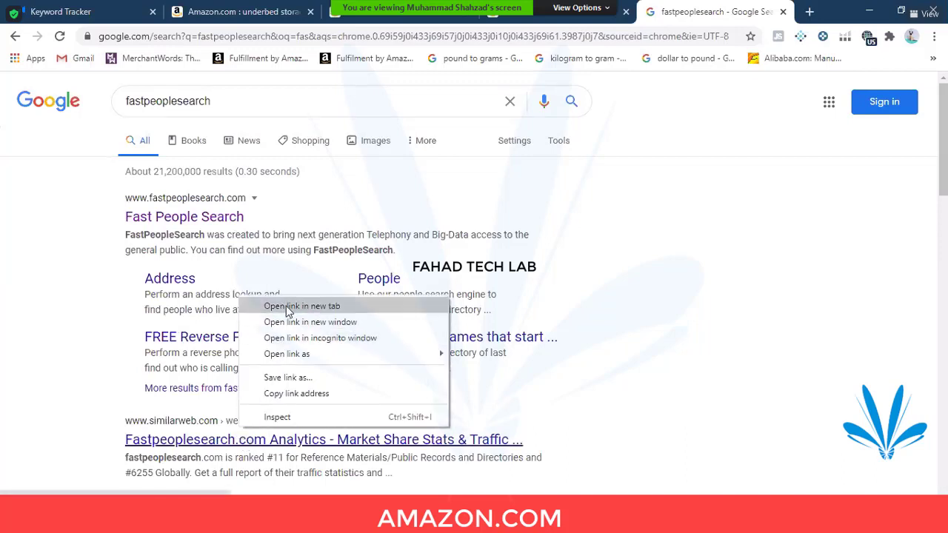
left_click(283, 304)
left_click(714, 14)
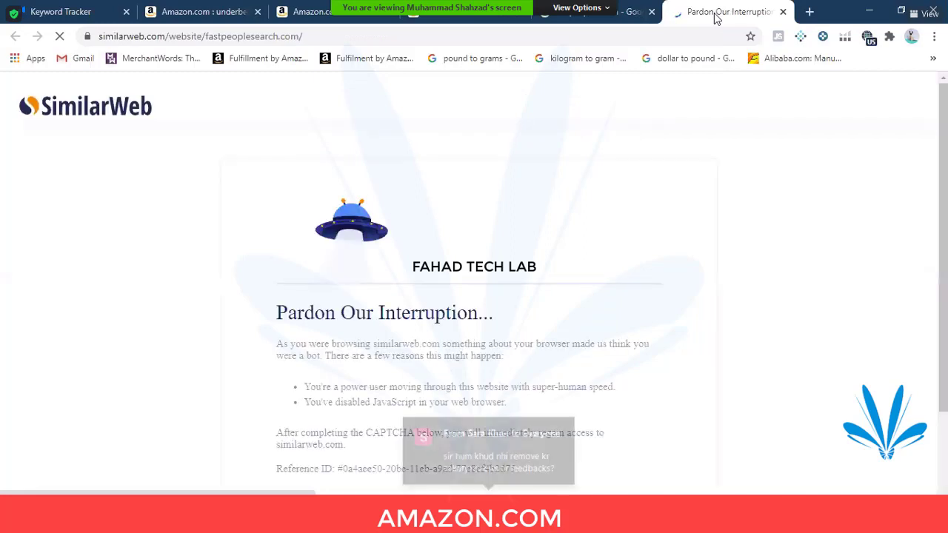
scroll(497, 249, "down", 2)
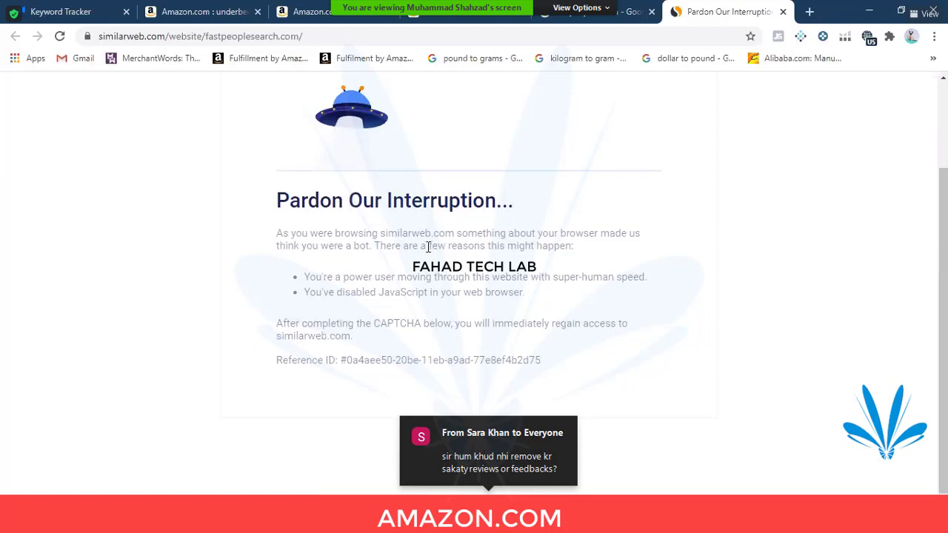
Step: Return to the Google results for "fastpeoplesearch" and look through the video, Better Business Bureau and image results
left_click(595, 17)
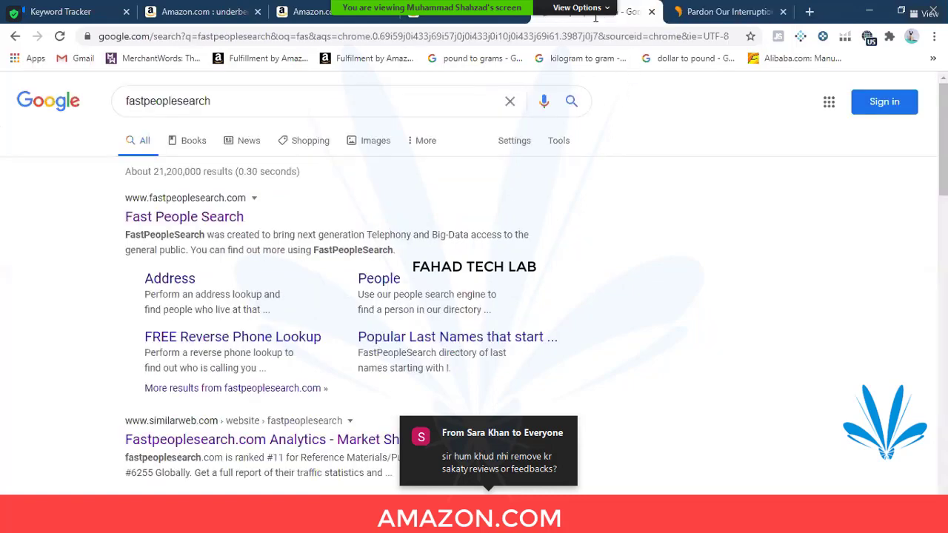
scroll(224, 308, "down", 2)
scroll(224, 308, "down", 4)
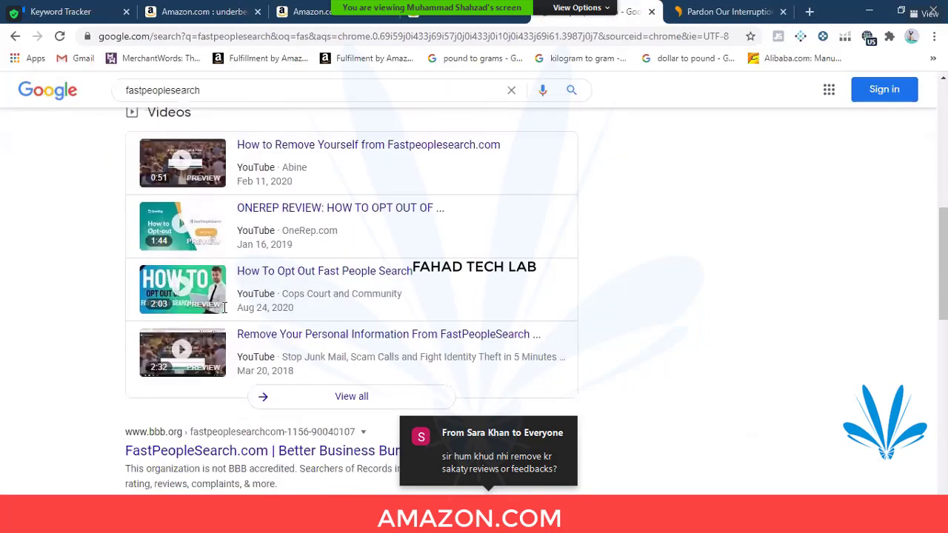
scroll(224, 308, "down", 2)
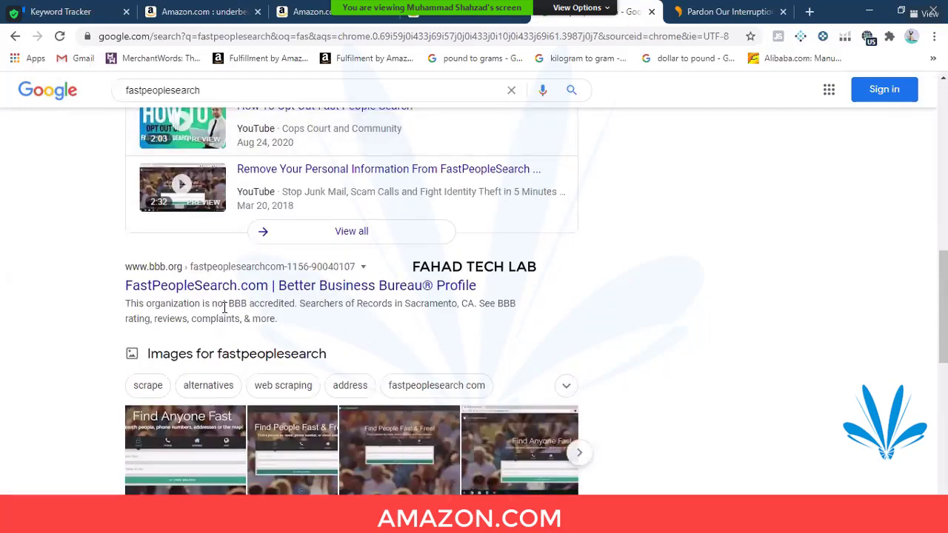
scroll(224, 308, "down", 2)
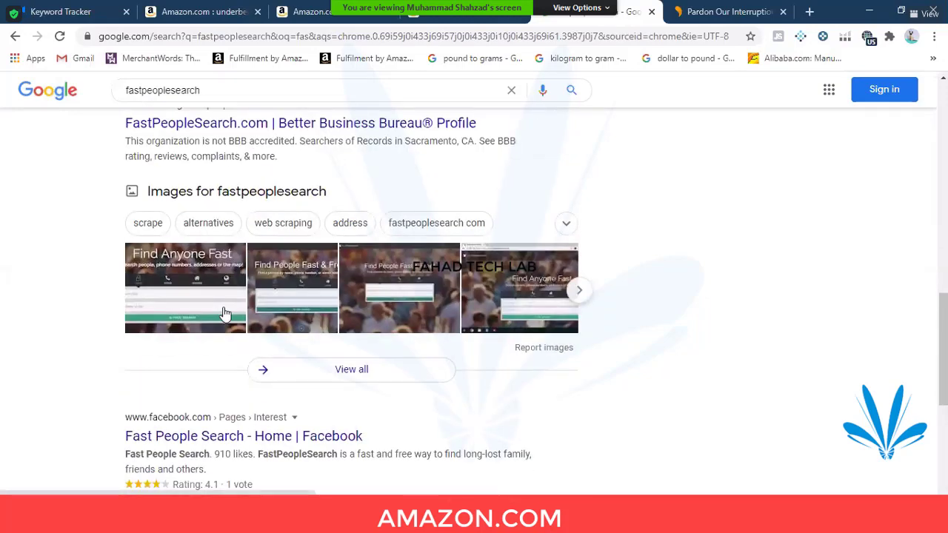
scroll(224, 315, "up", 5)
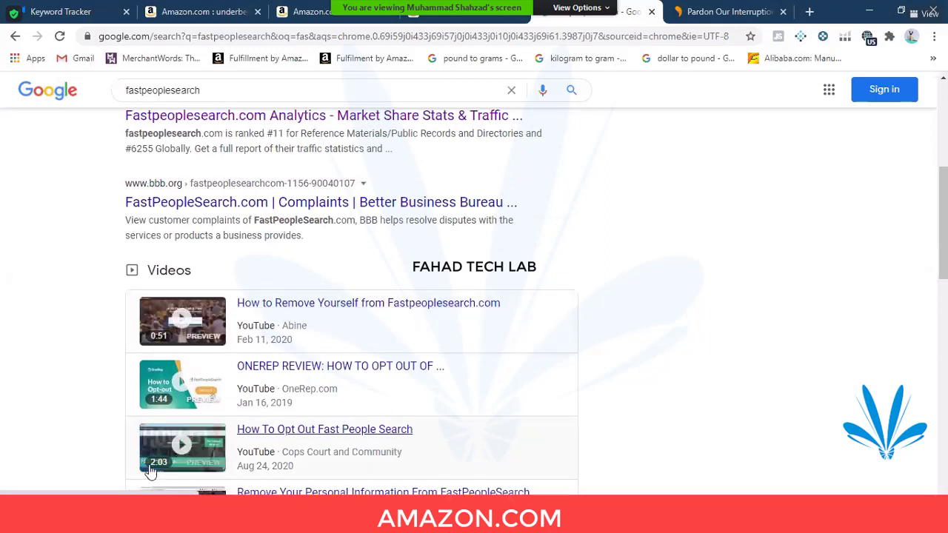
Step: Switch to the other Chrome window that has the Zoom post-attendee page open
left_click(300, 518)
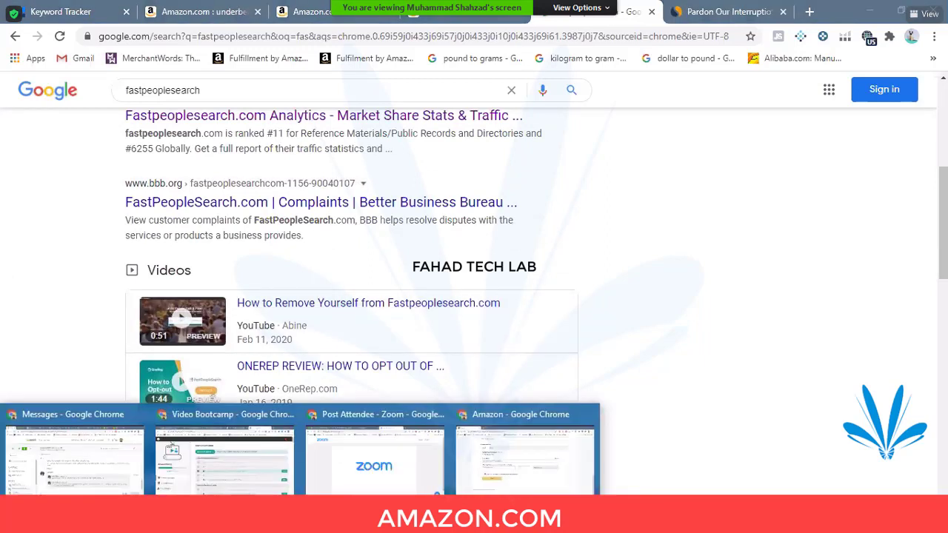
left_click(418, 448)
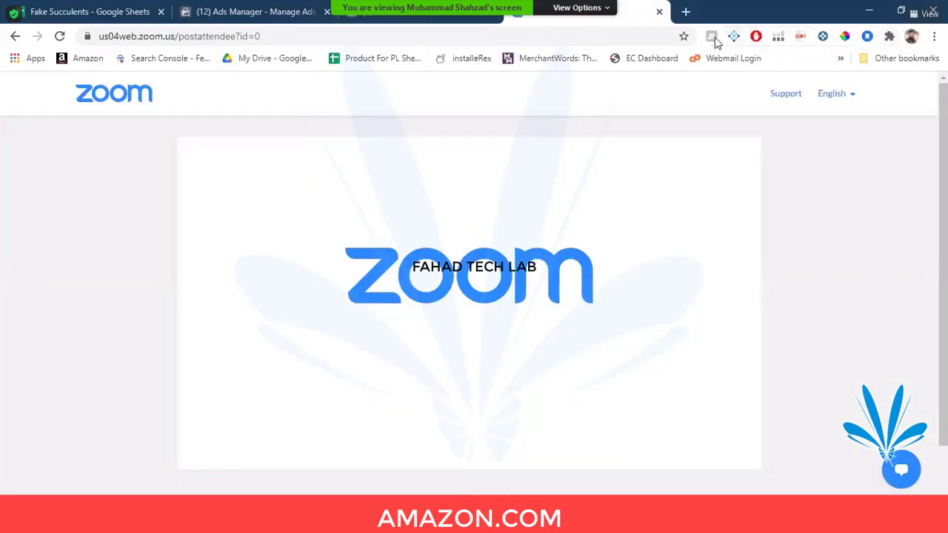